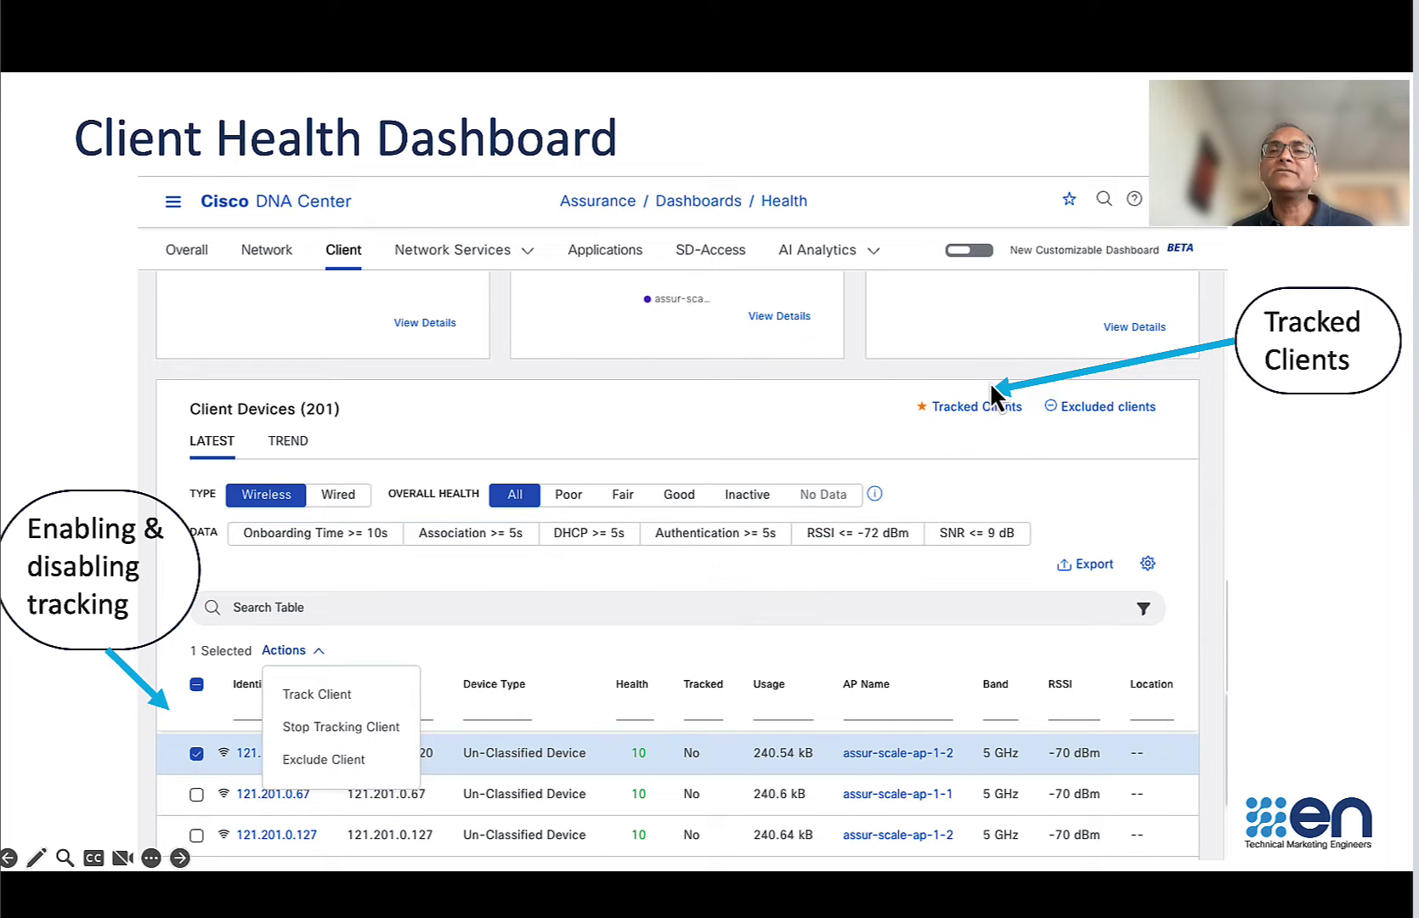
Advance past the Tracking Clients and Client Tracking - Notification slides to the Client360 Tracking slide
left_click(966, 393)
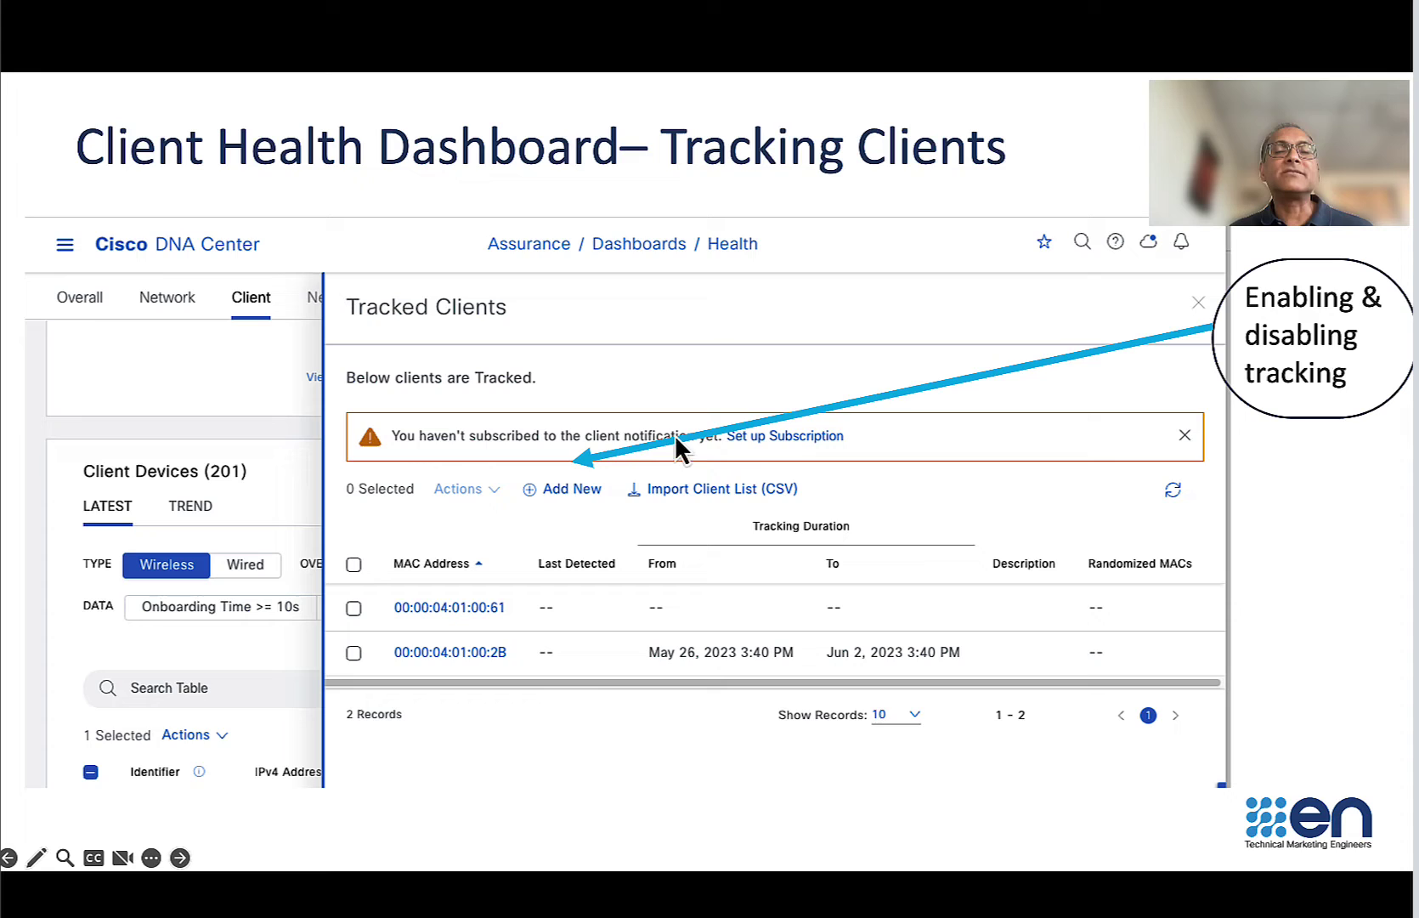
left_click(567, 510)
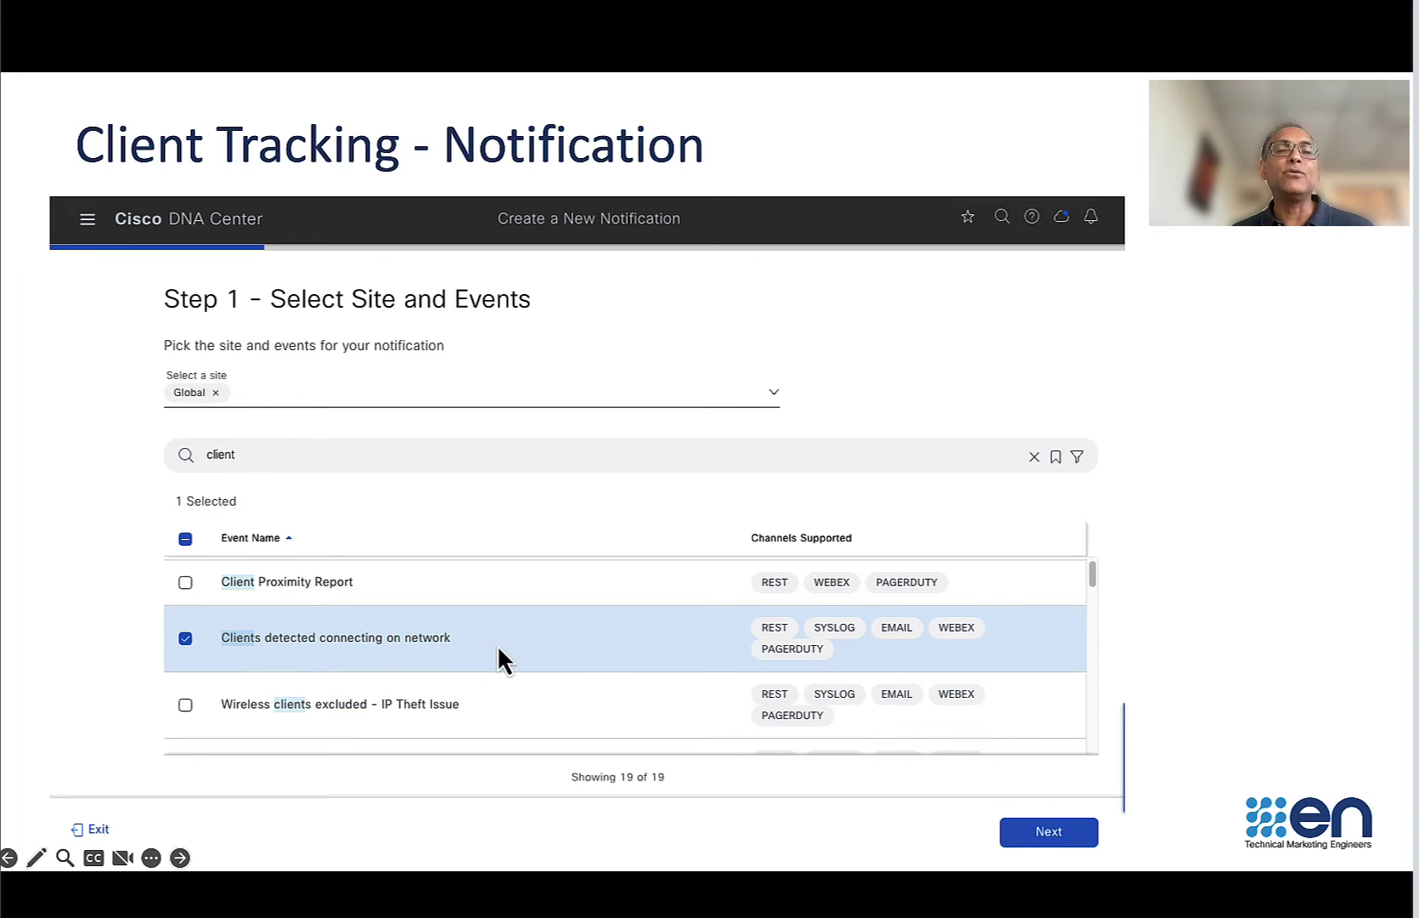
left_click(600, 644)
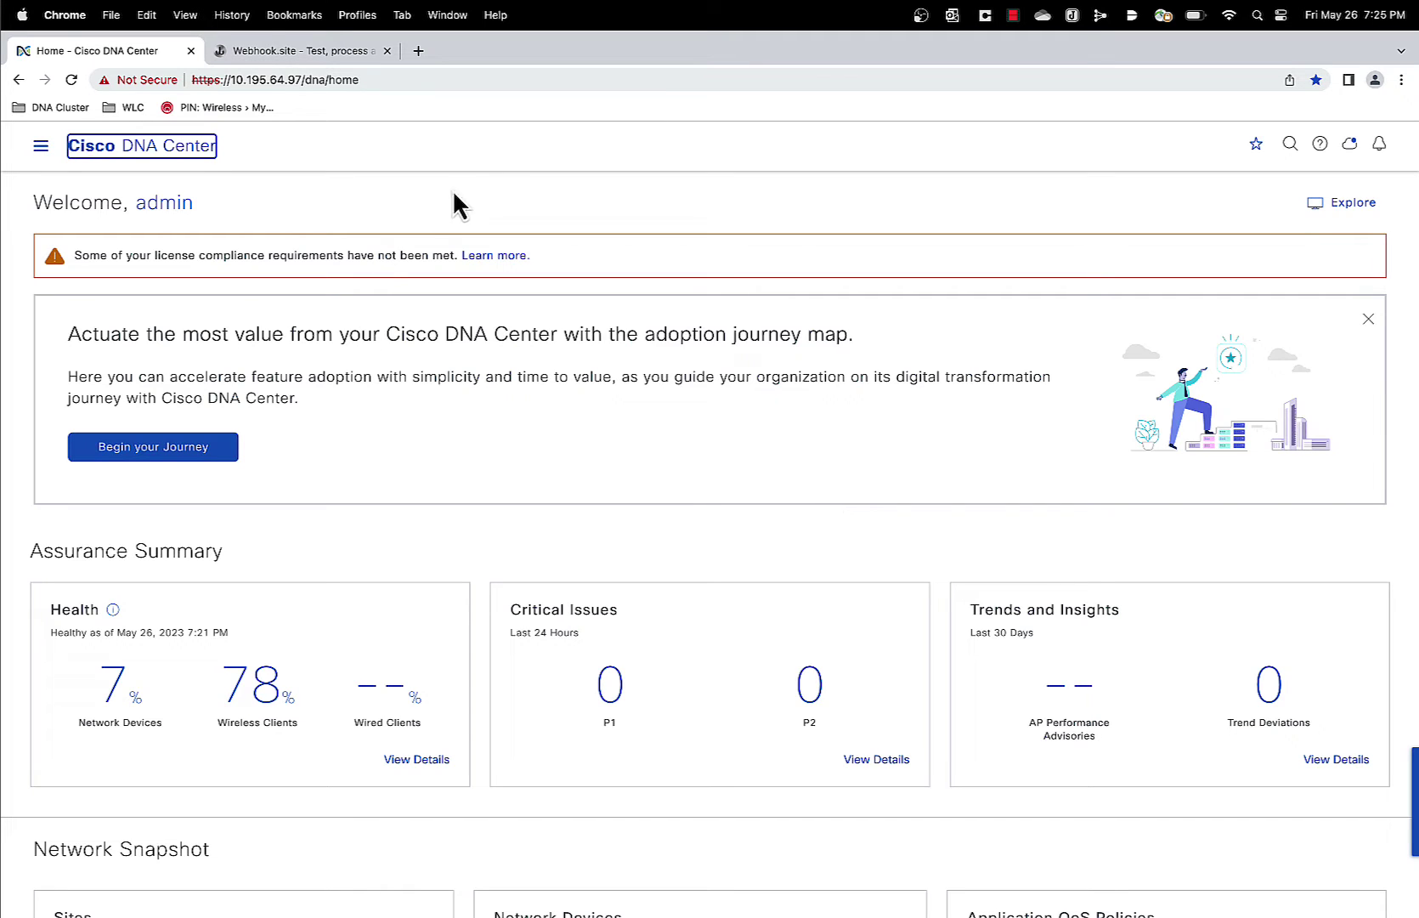
Open Assurance > Health, switch to the Client dashboard, and scroll down to the Client Devices table
left_click(502, 151)
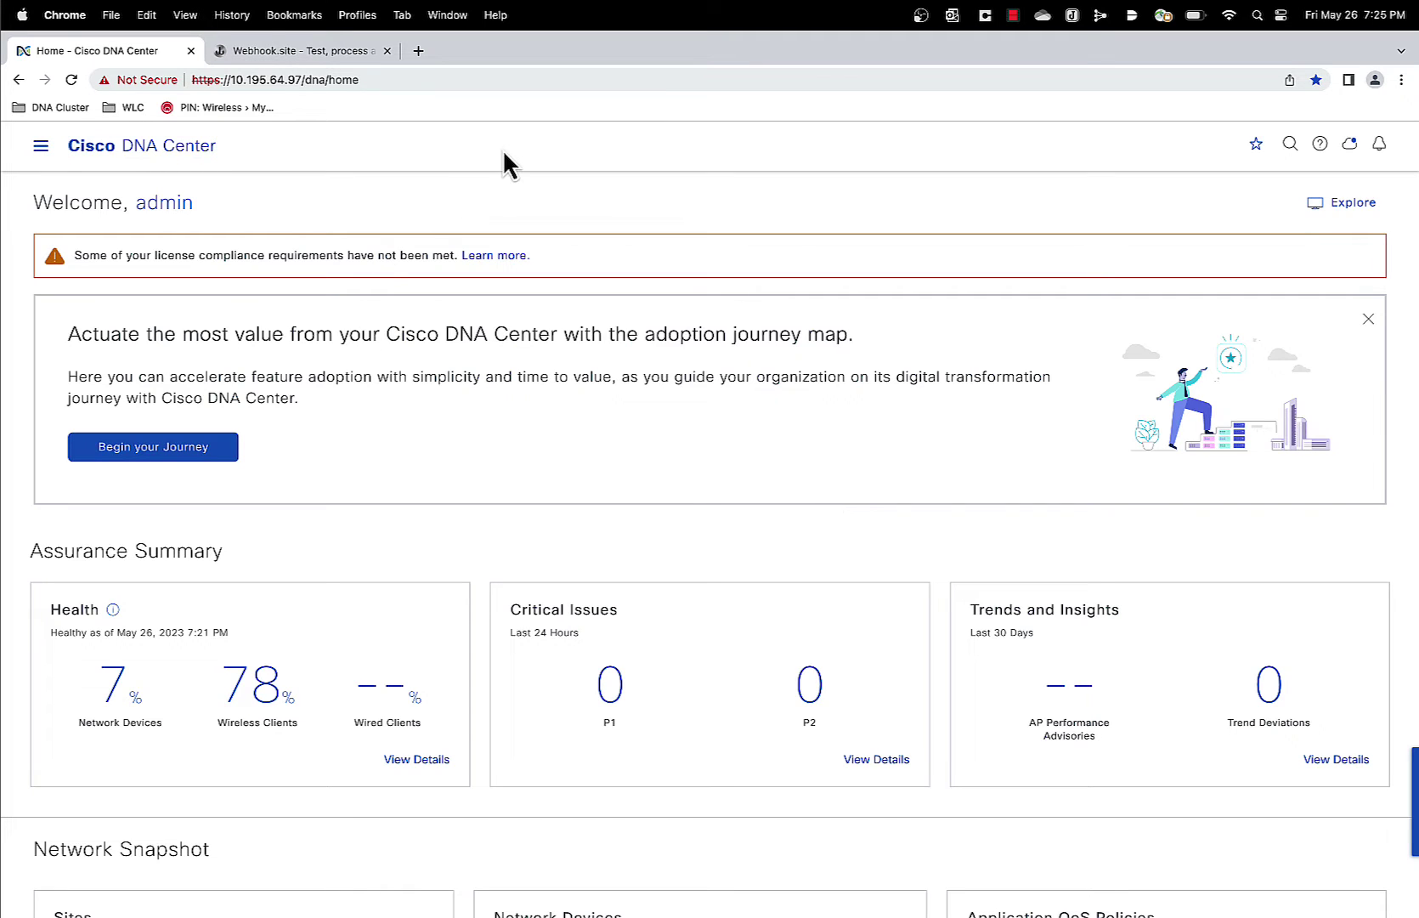
left_click(41, 146)
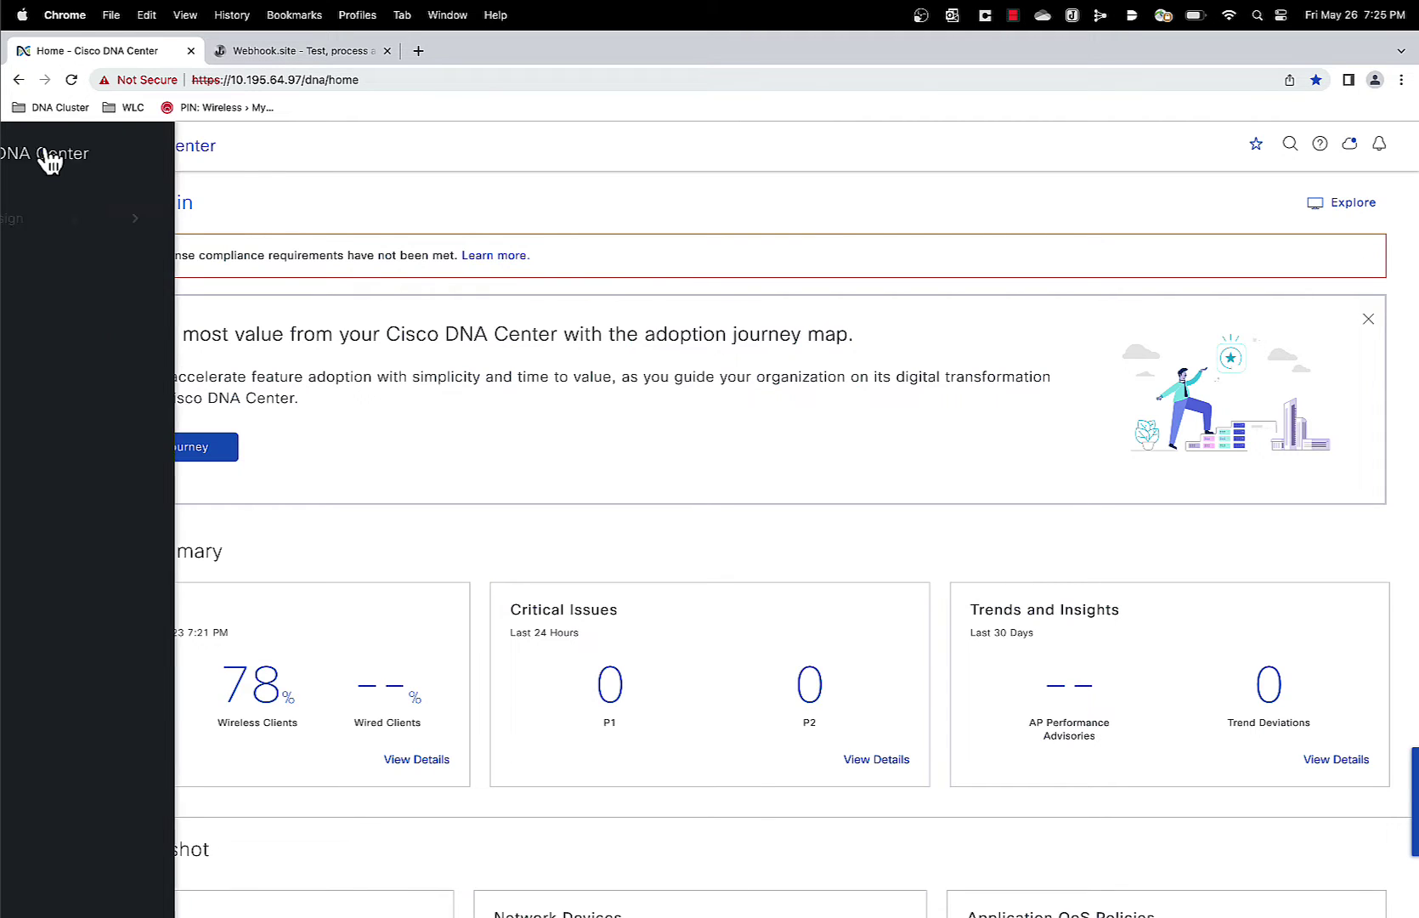
mouse_move(85, 344)
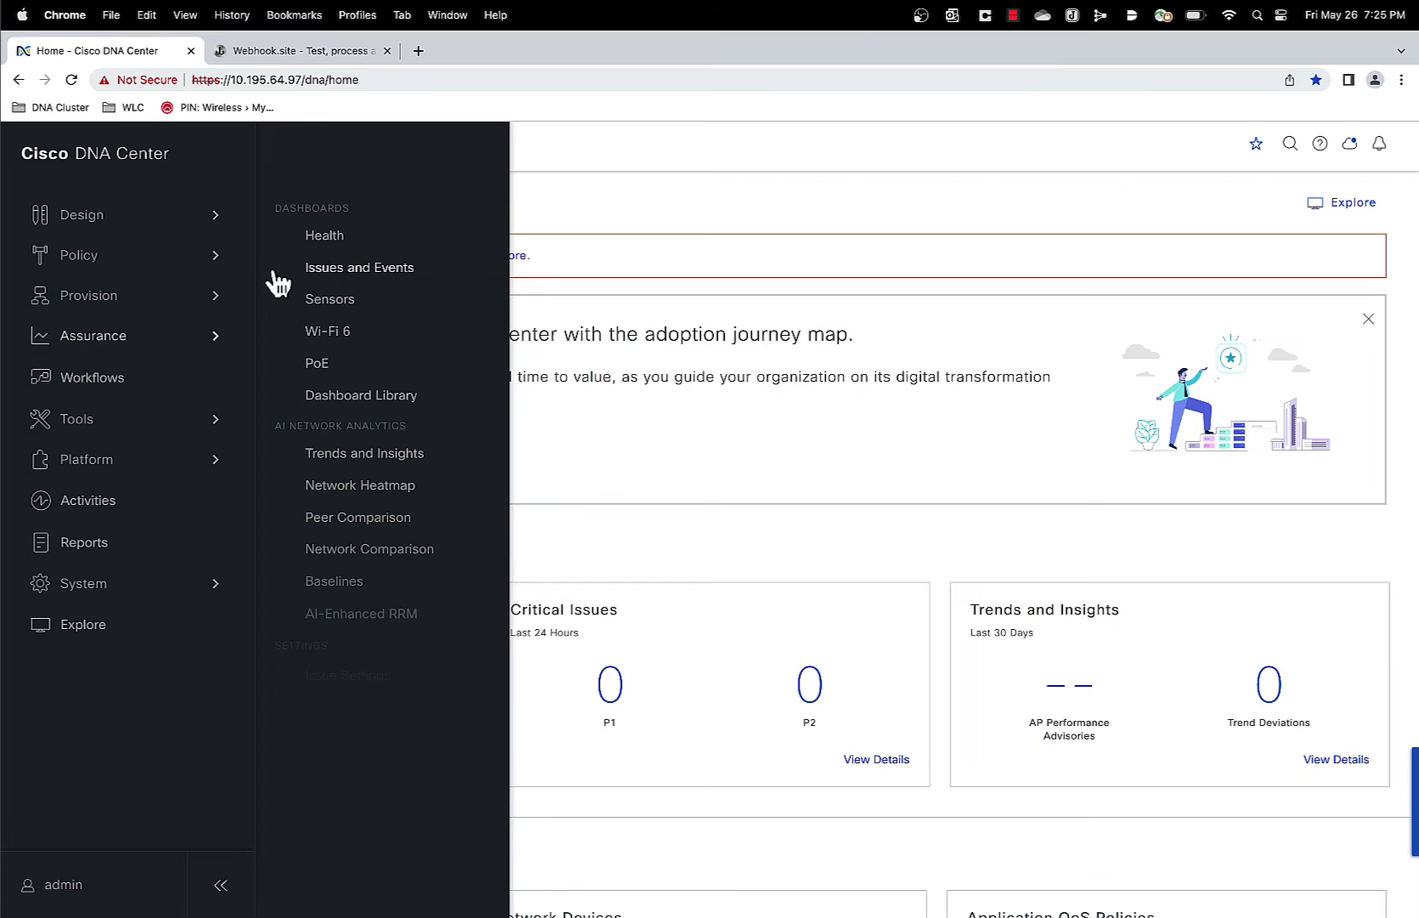
left_click(320, 237)
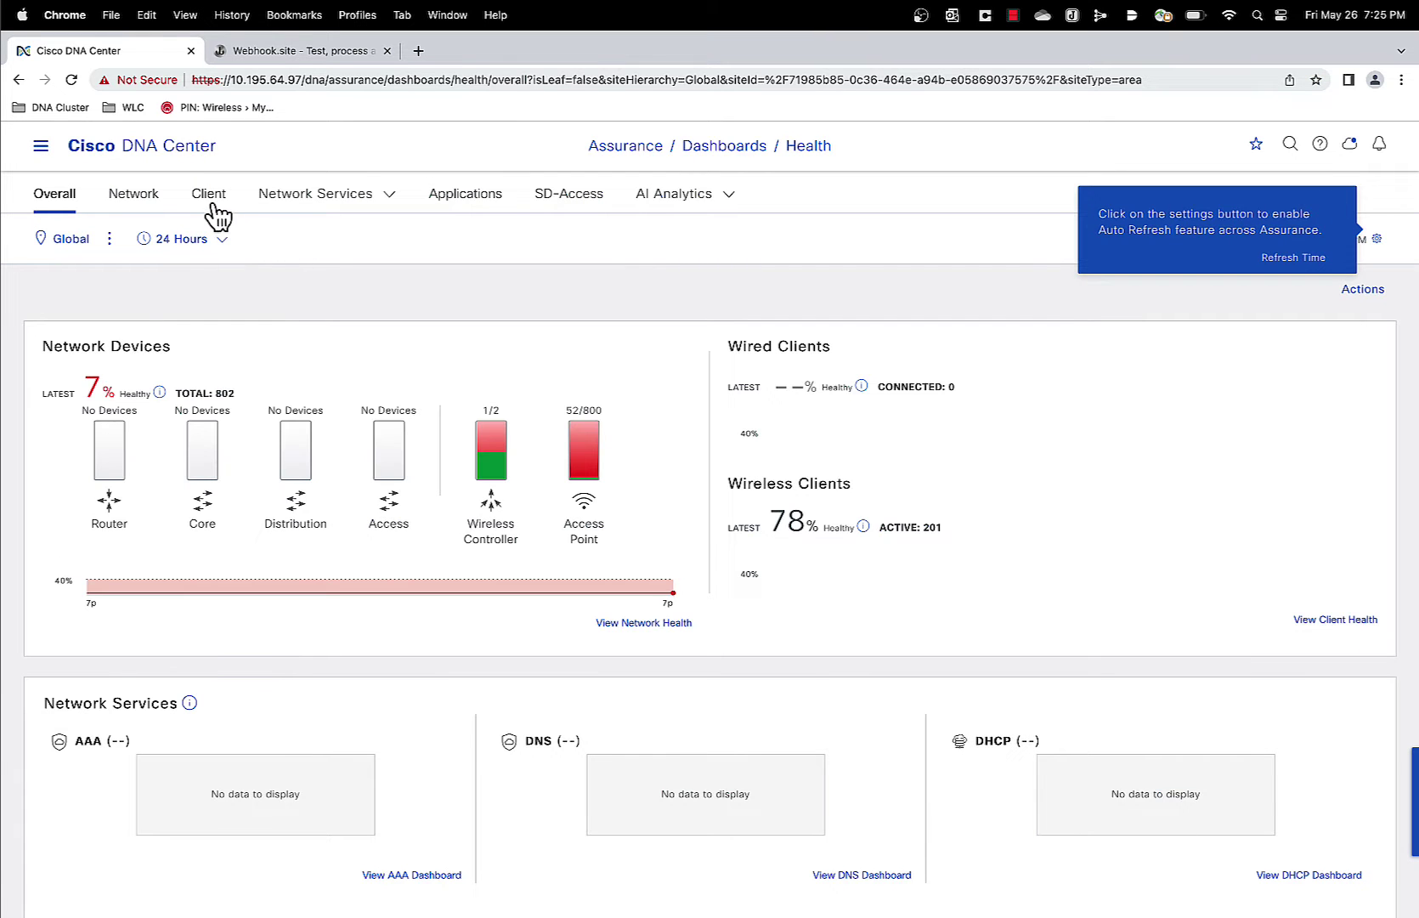
left_click(217, 213)
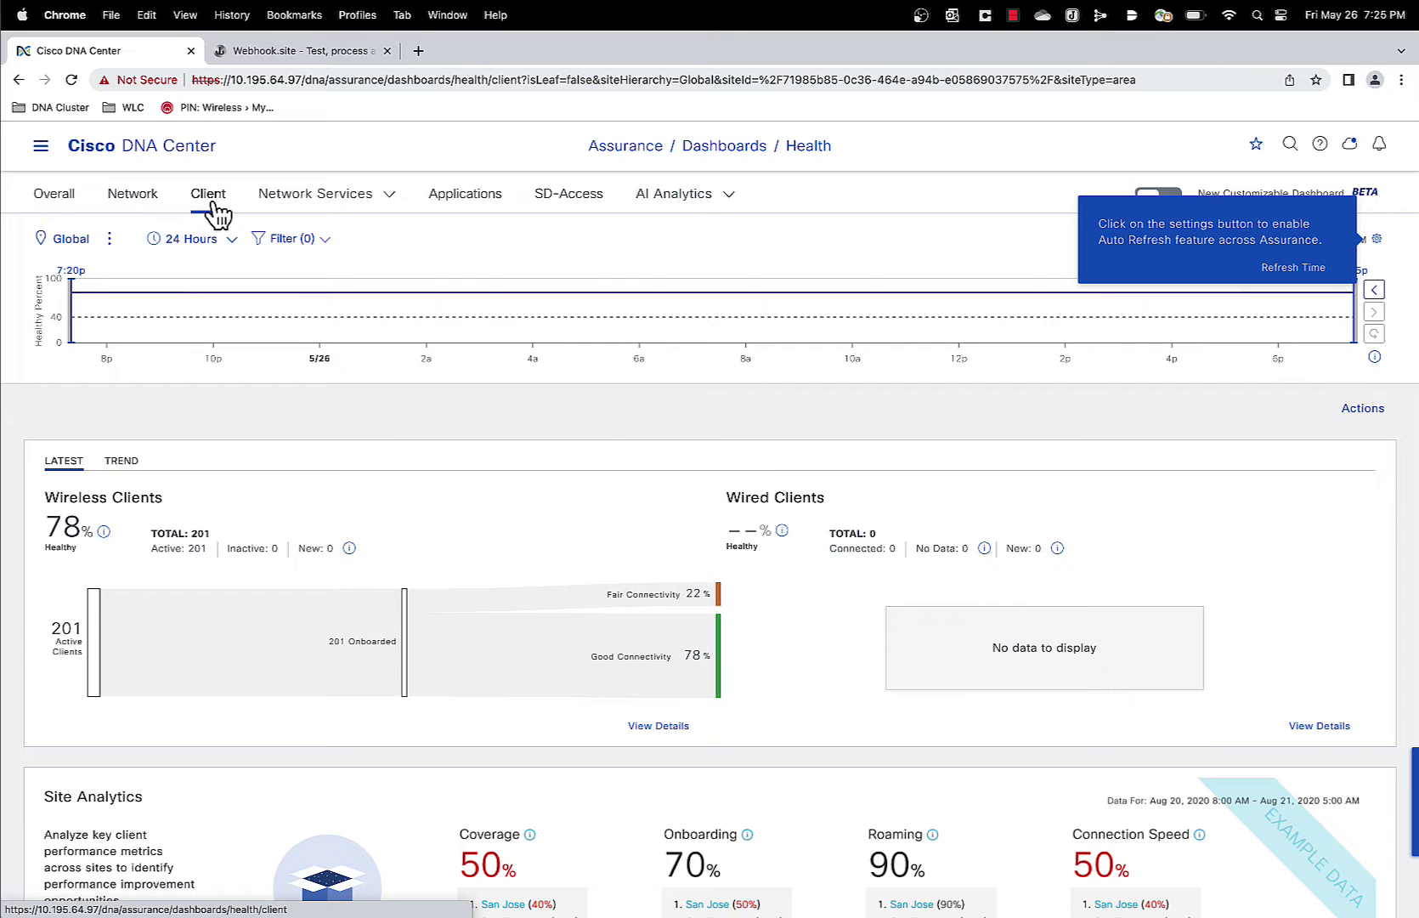
scroll(492, 340, "down", 10)
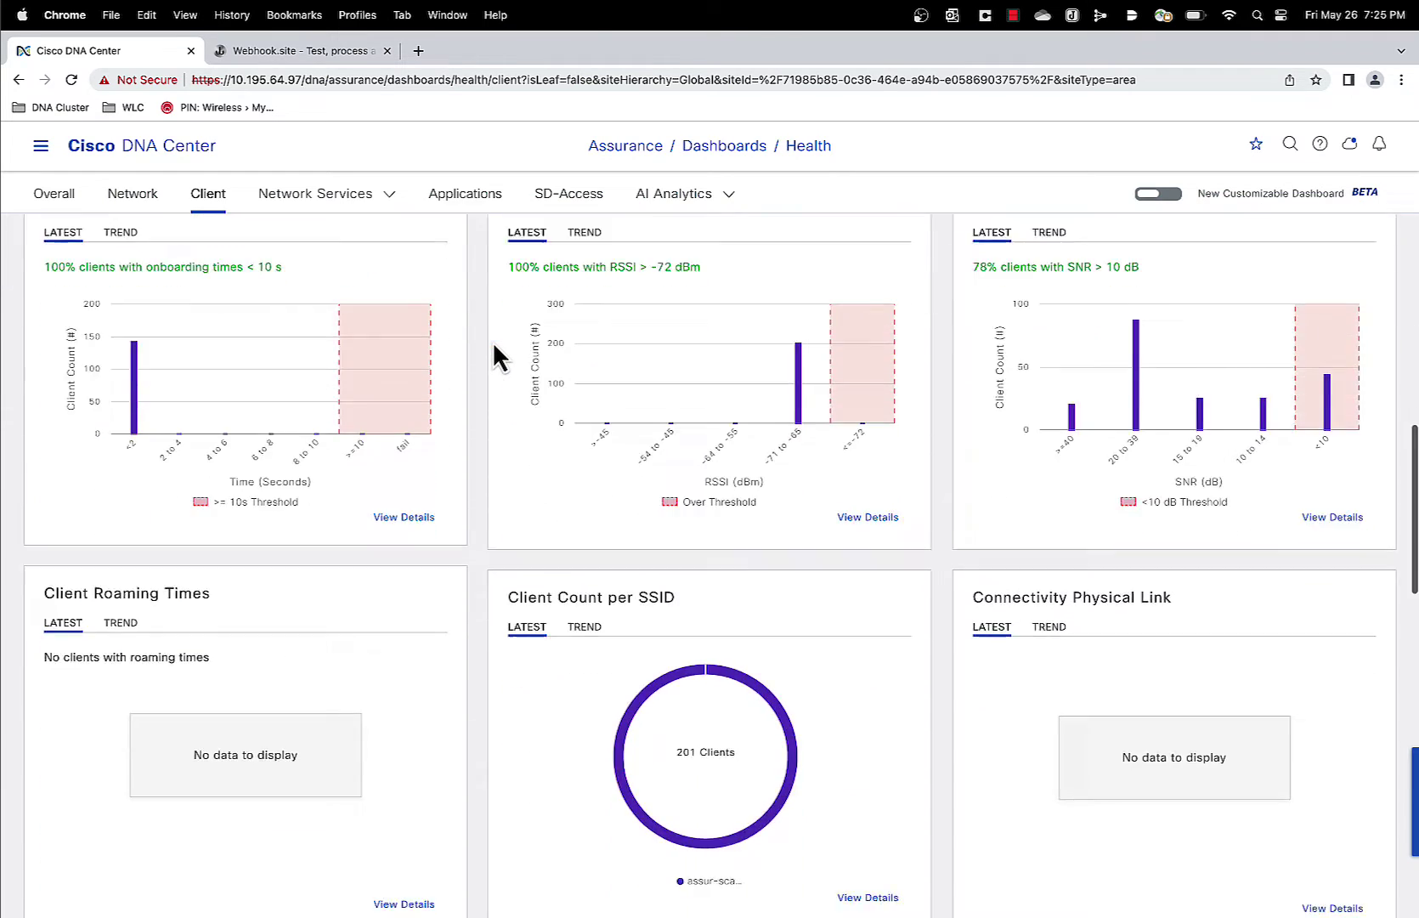
scroll(492, 341, "down", 9)
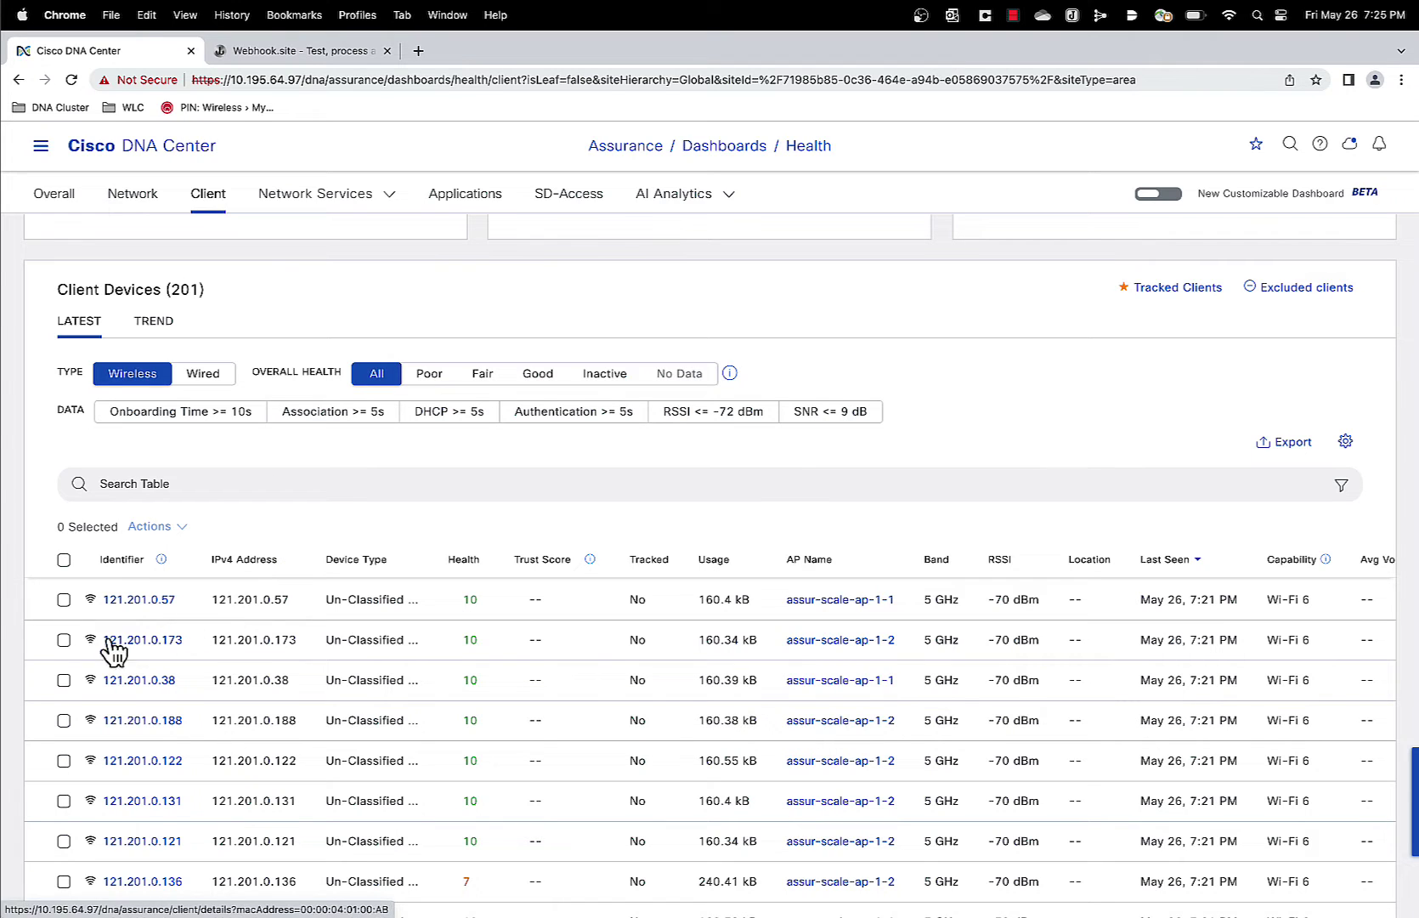
Select 121.201.0.57 and 121.201.0.173 and save Track Client with 1 Week expiry, On First Detection
left_click(65, 600)
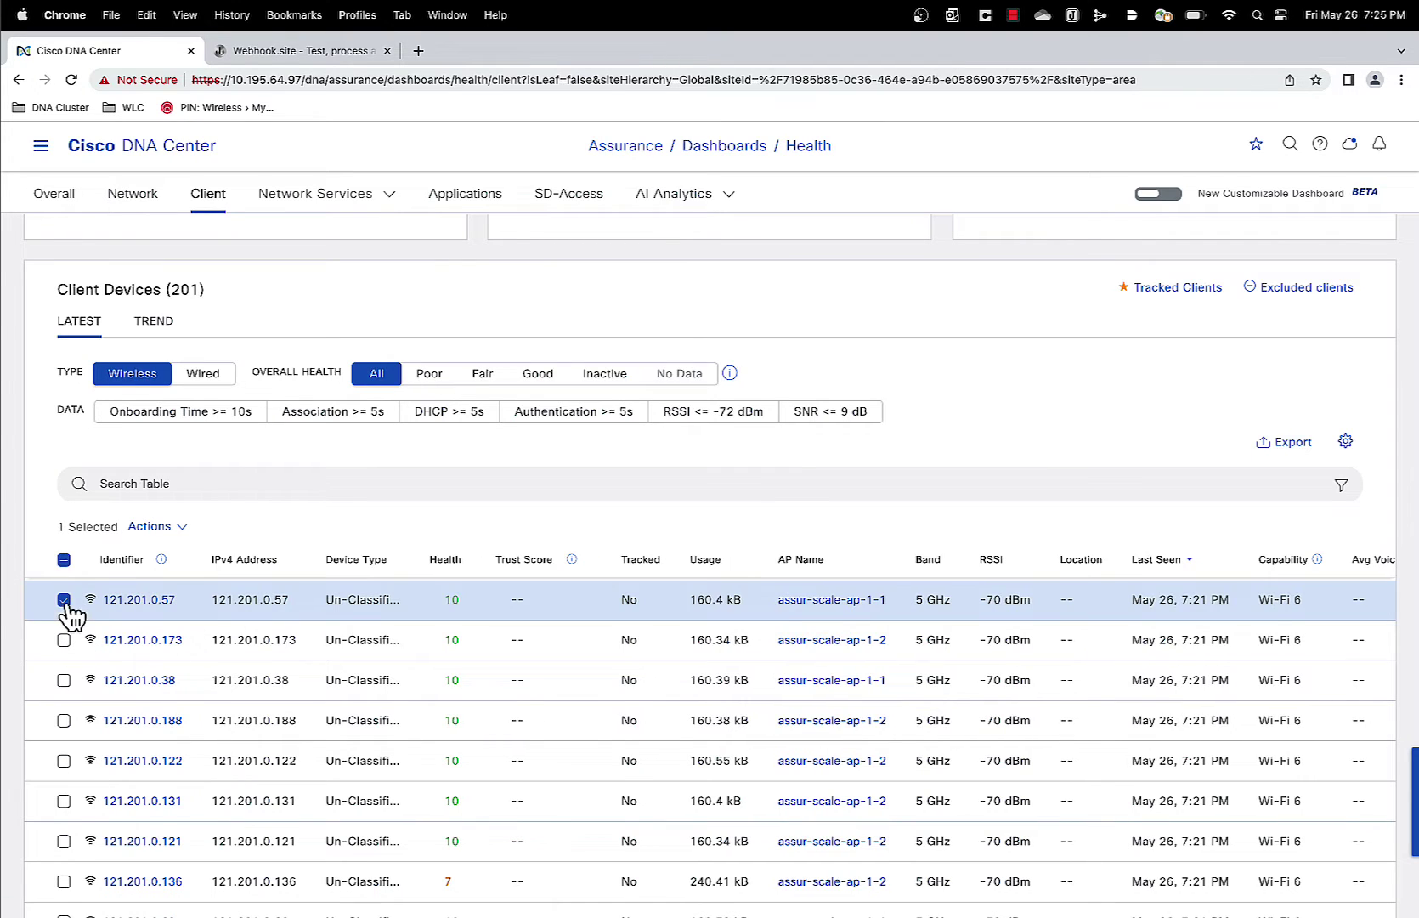
left_click(63, 640)
left_click(170, 528)
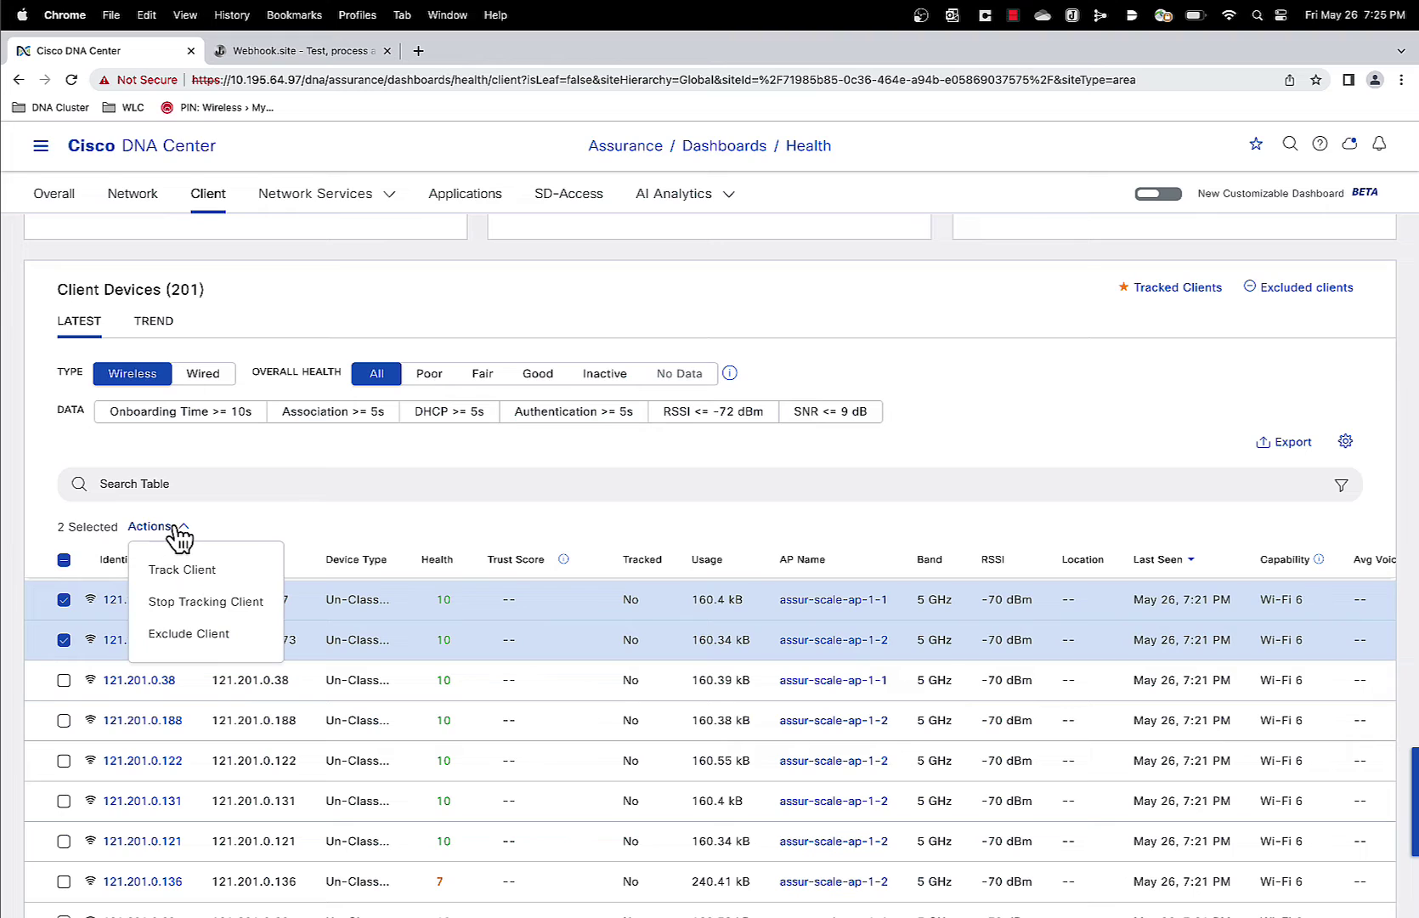
left_click(189, 581)
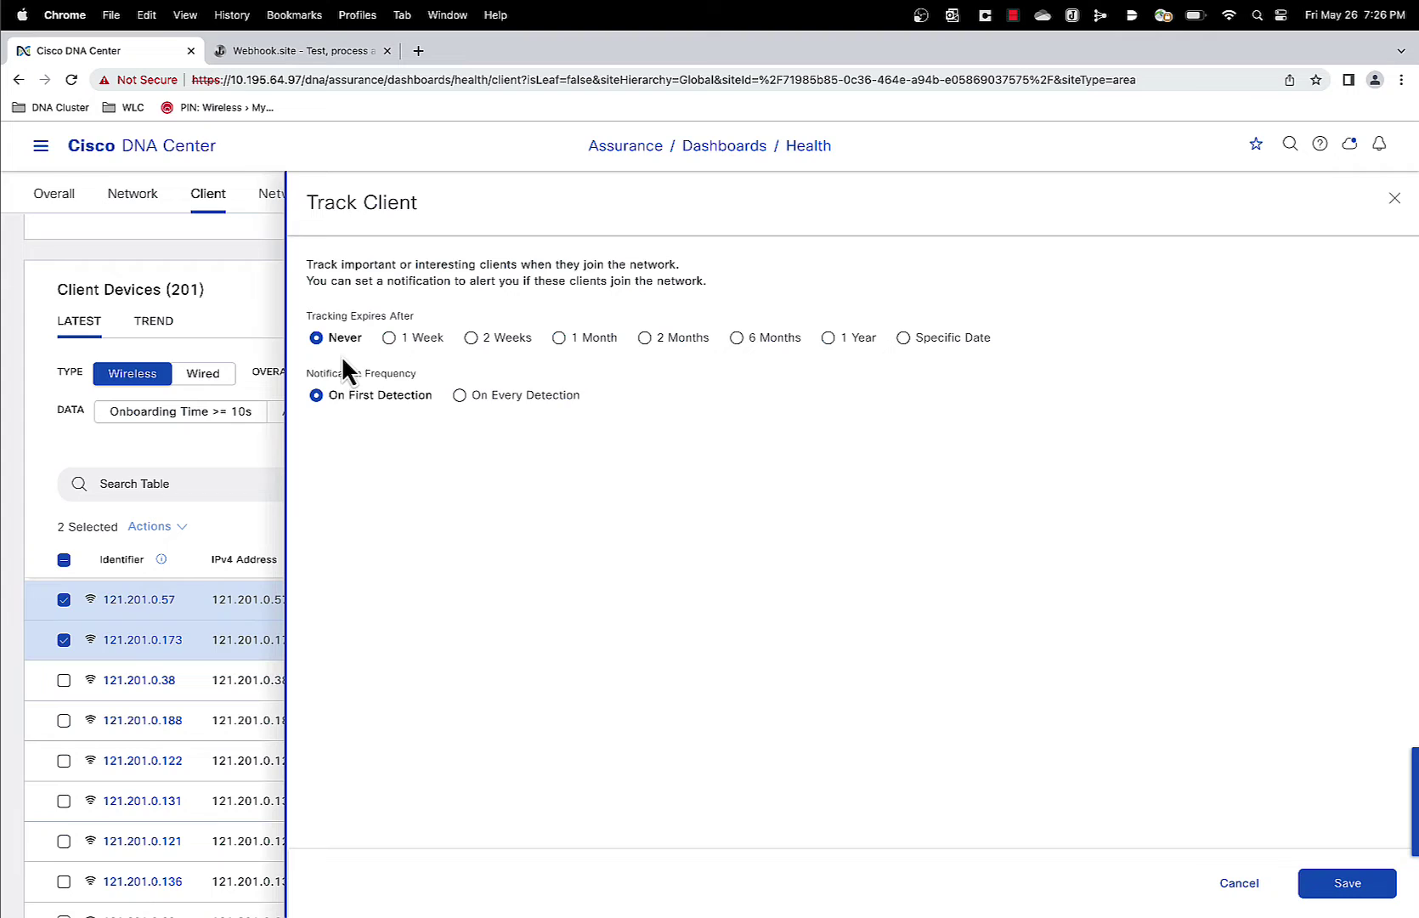
left_click(390, 339)
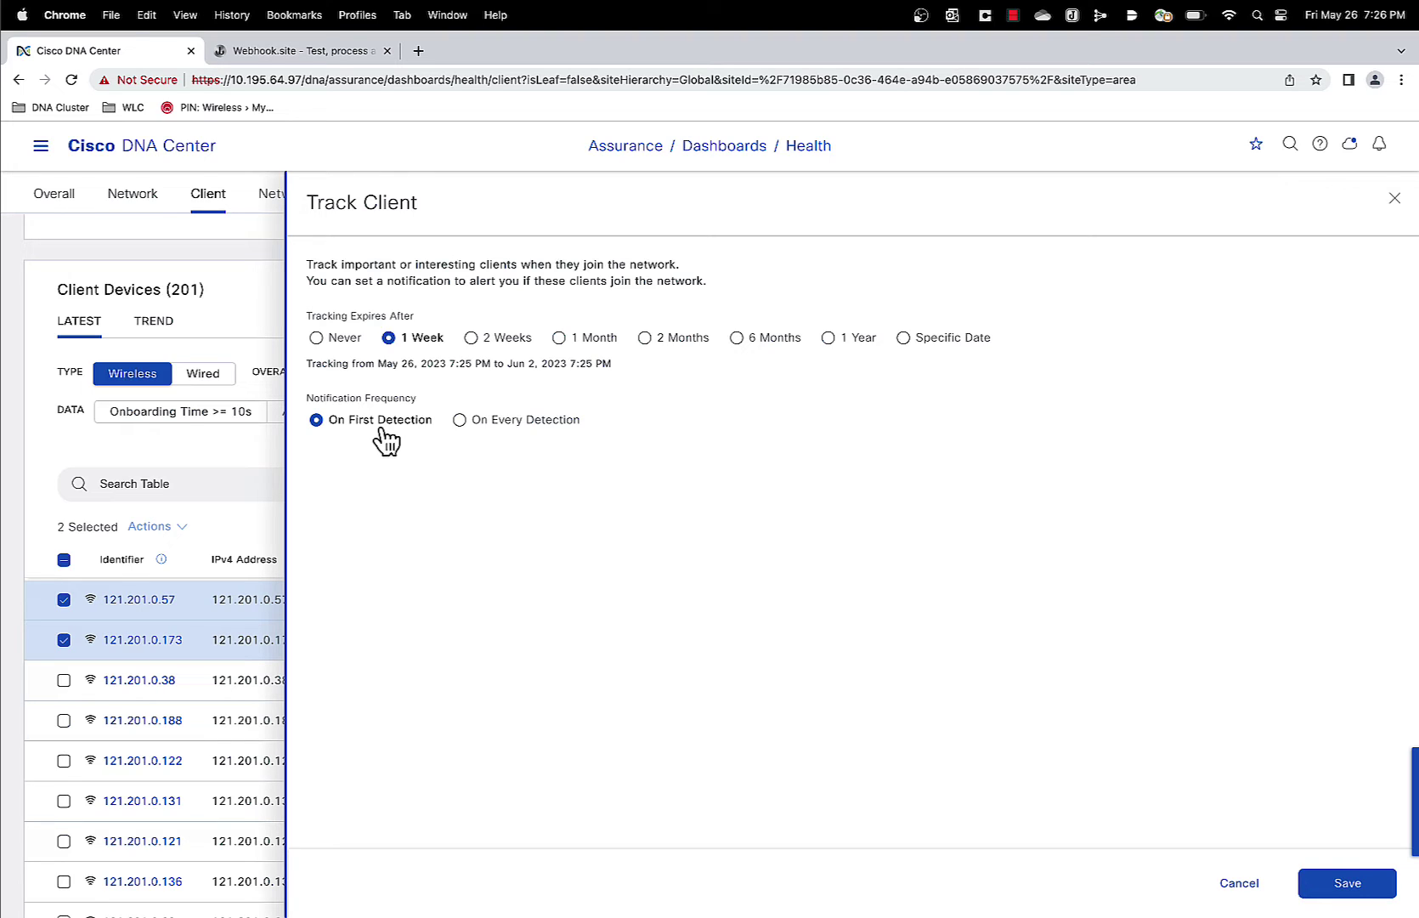
left_click(460, 420)
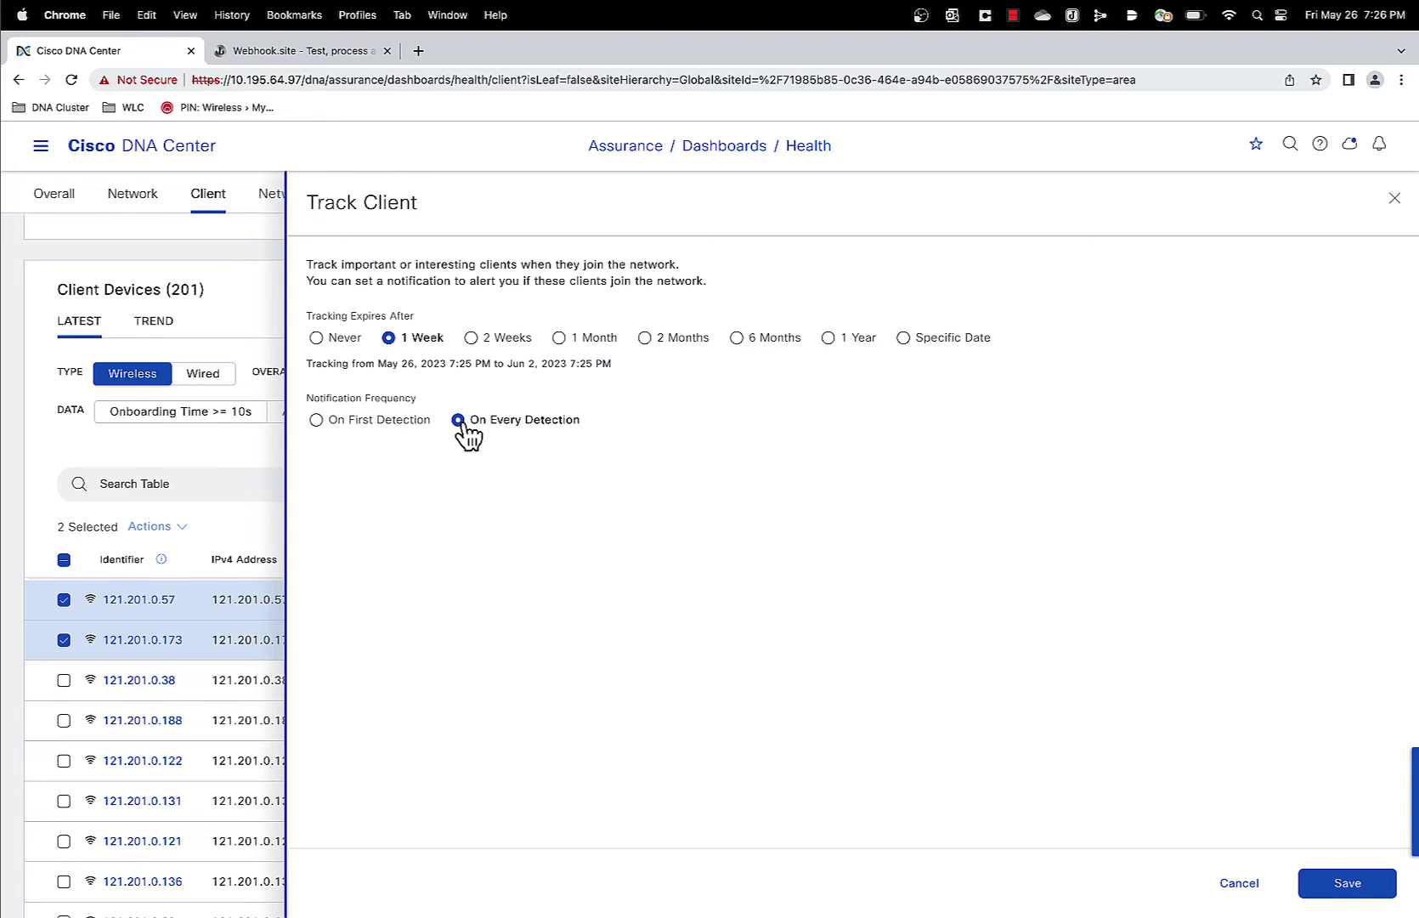
left_click(395, 425)
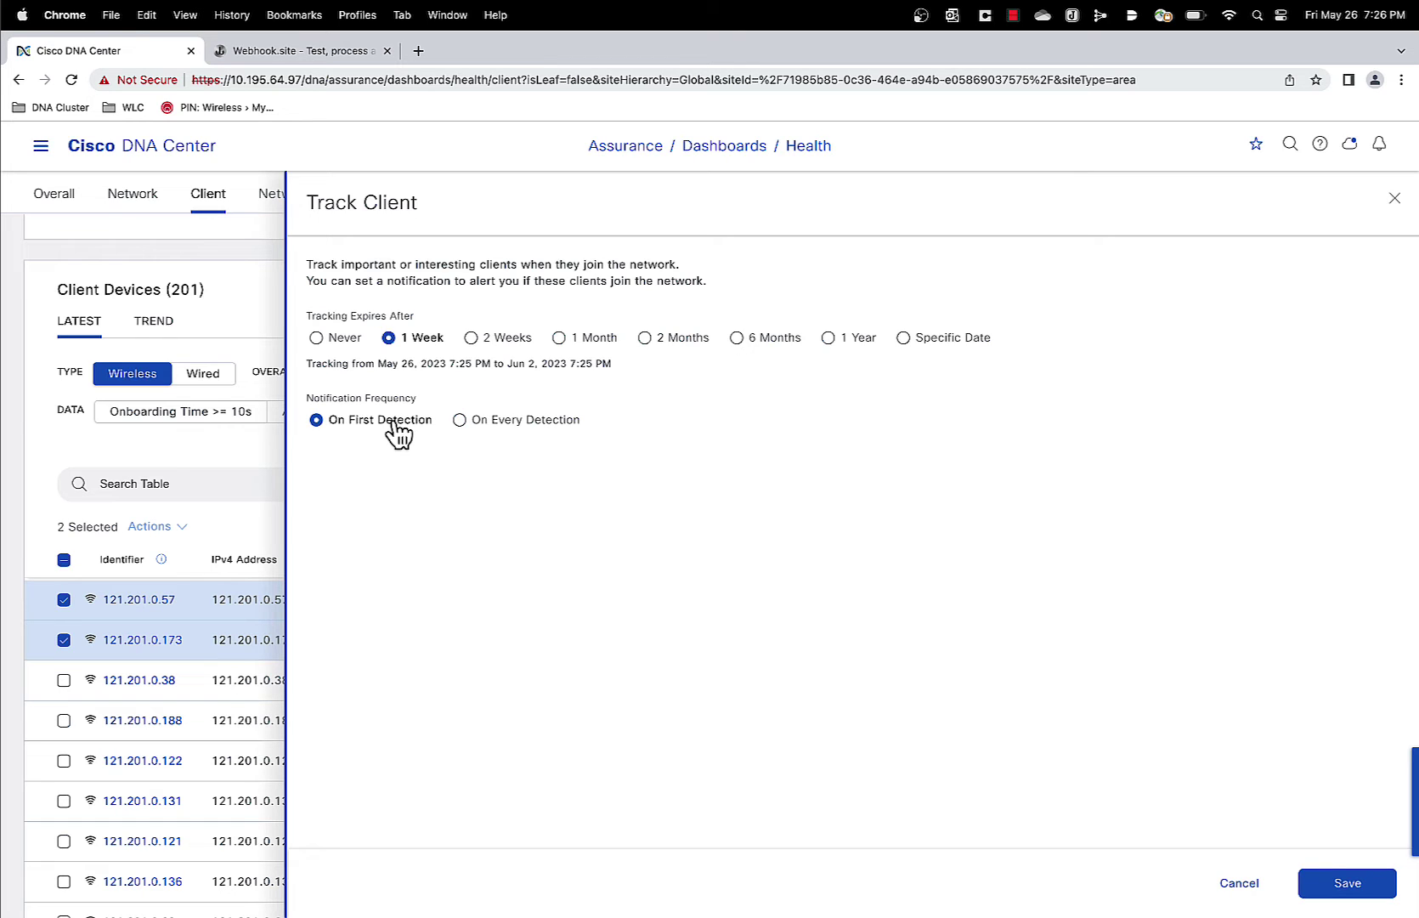
left_click(1347, 885)
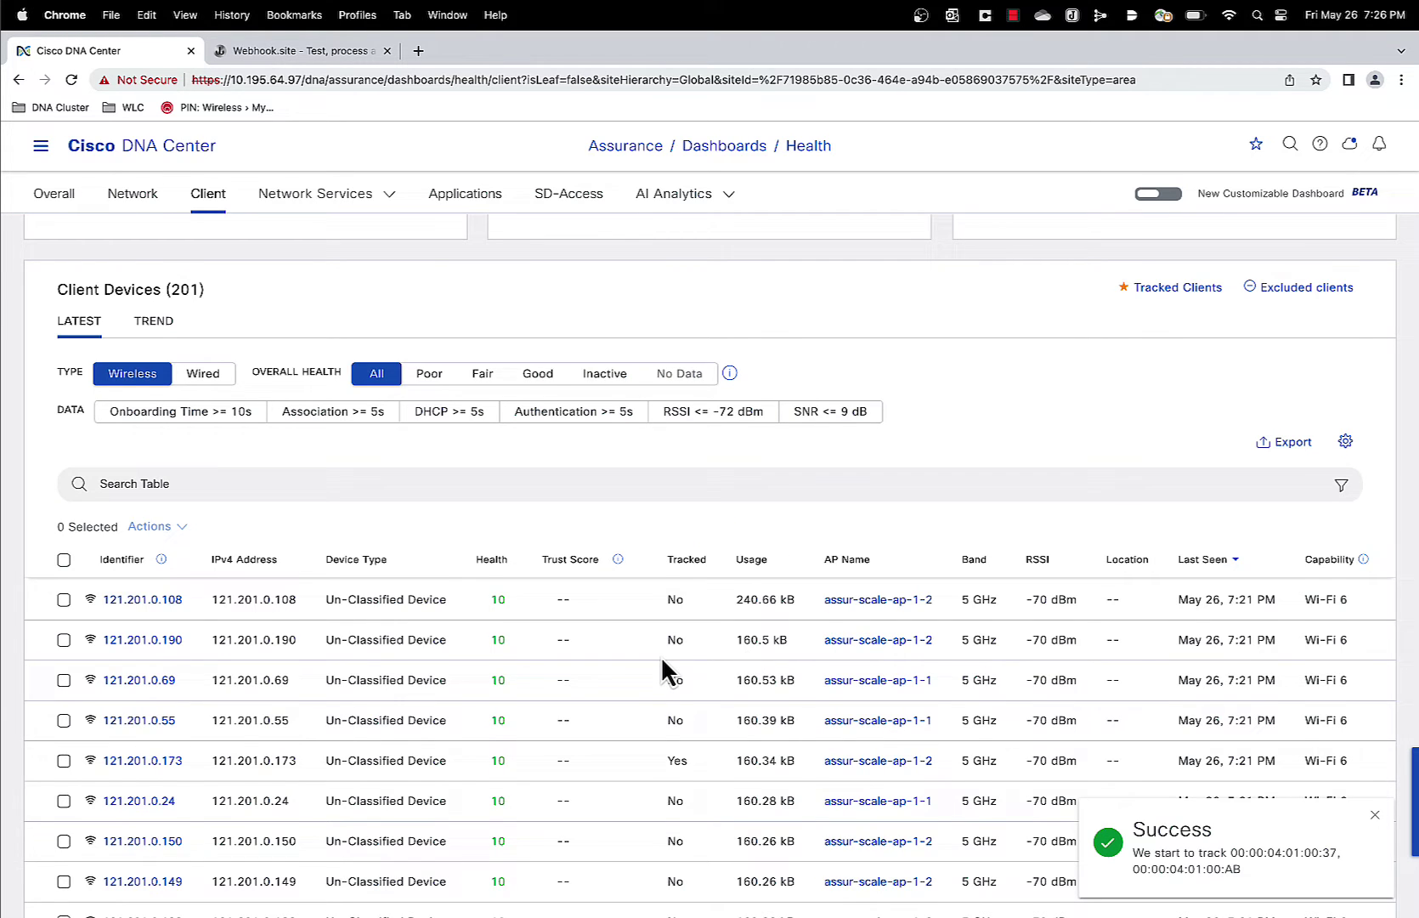
Review the six tracked clients, checking 00:00:04:01:00:AB's actions, then bring up the Add New form
scroll(661, 657, "up", 1)
scroll(308, 648, "up", 1)
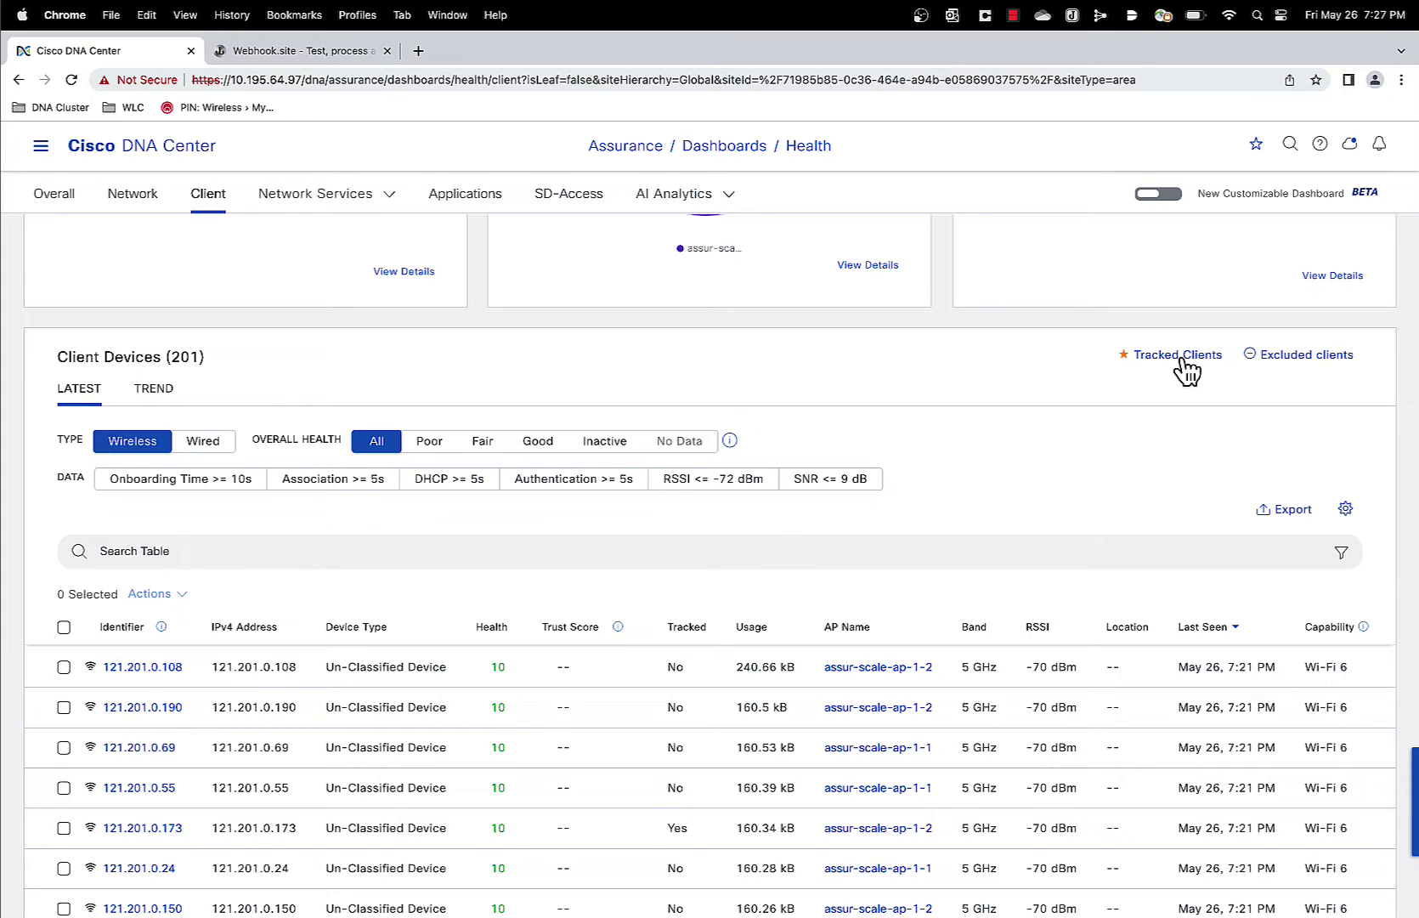
left_click(1182, 361)
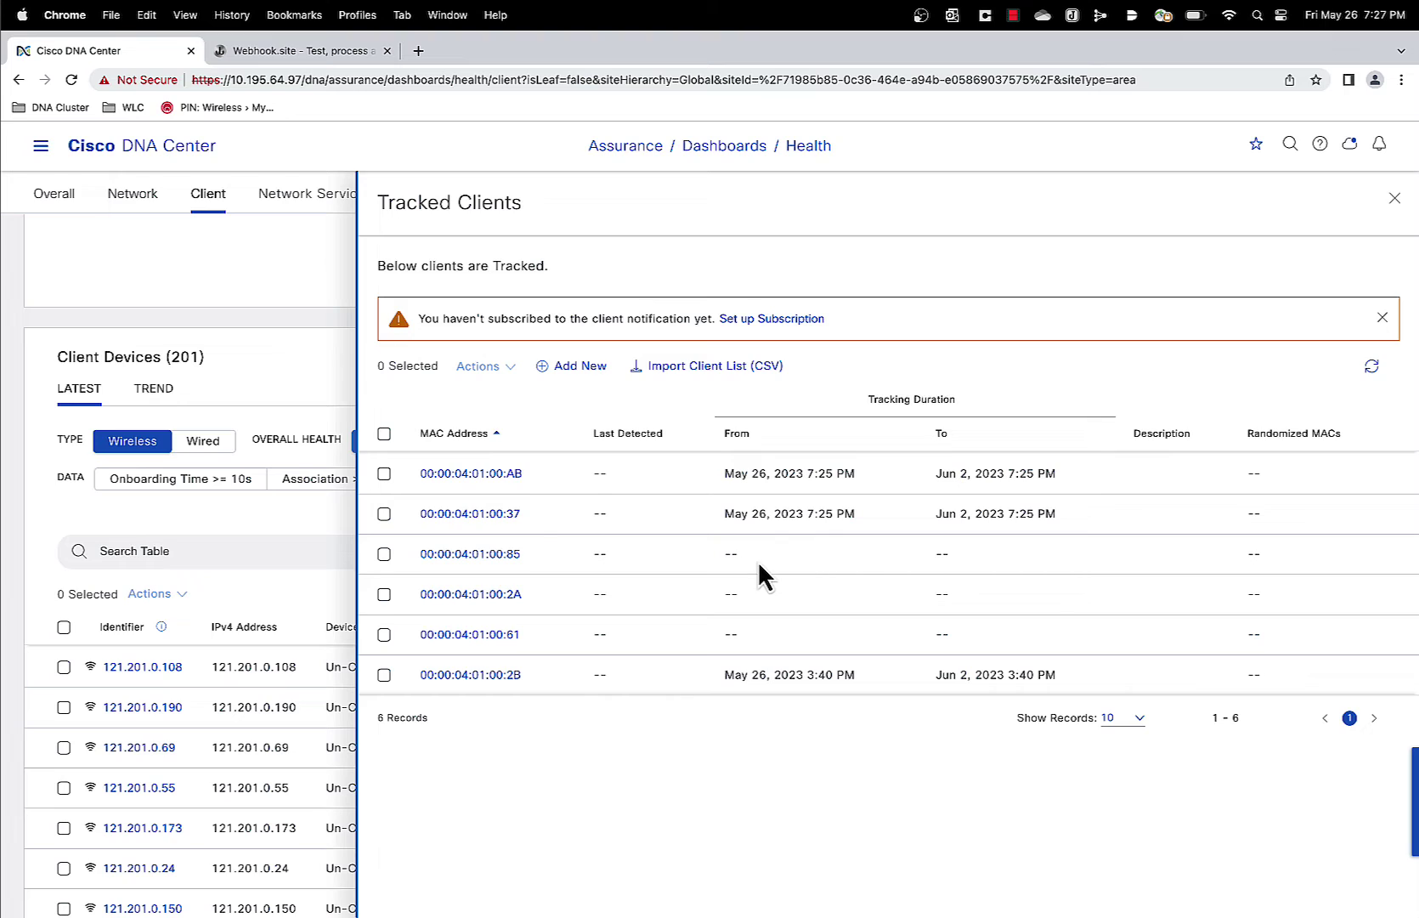
left_click(385, 475)
left_click(481, 367)
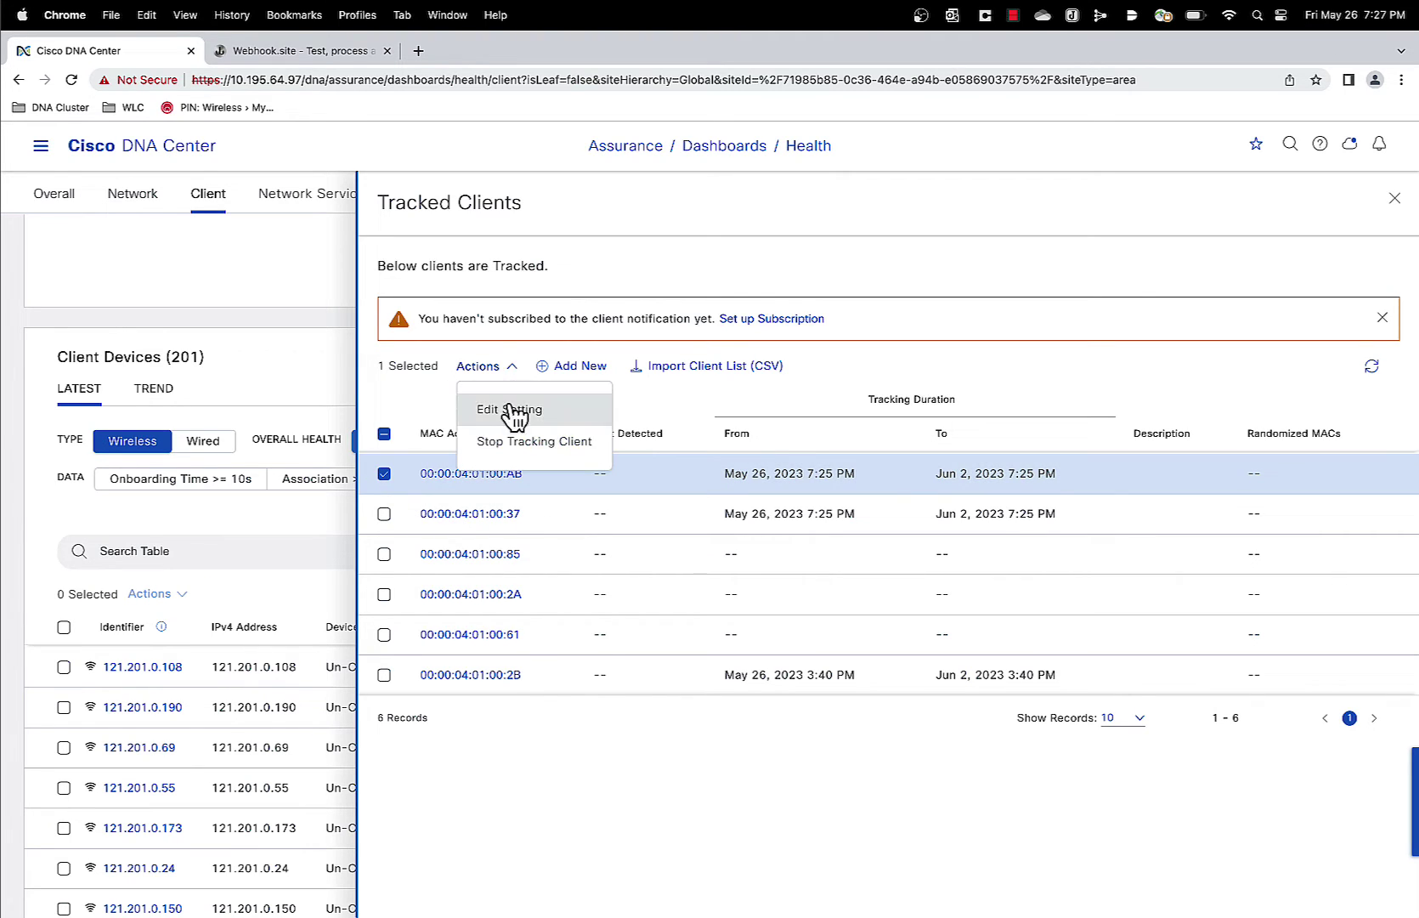
left_click(435, 452)
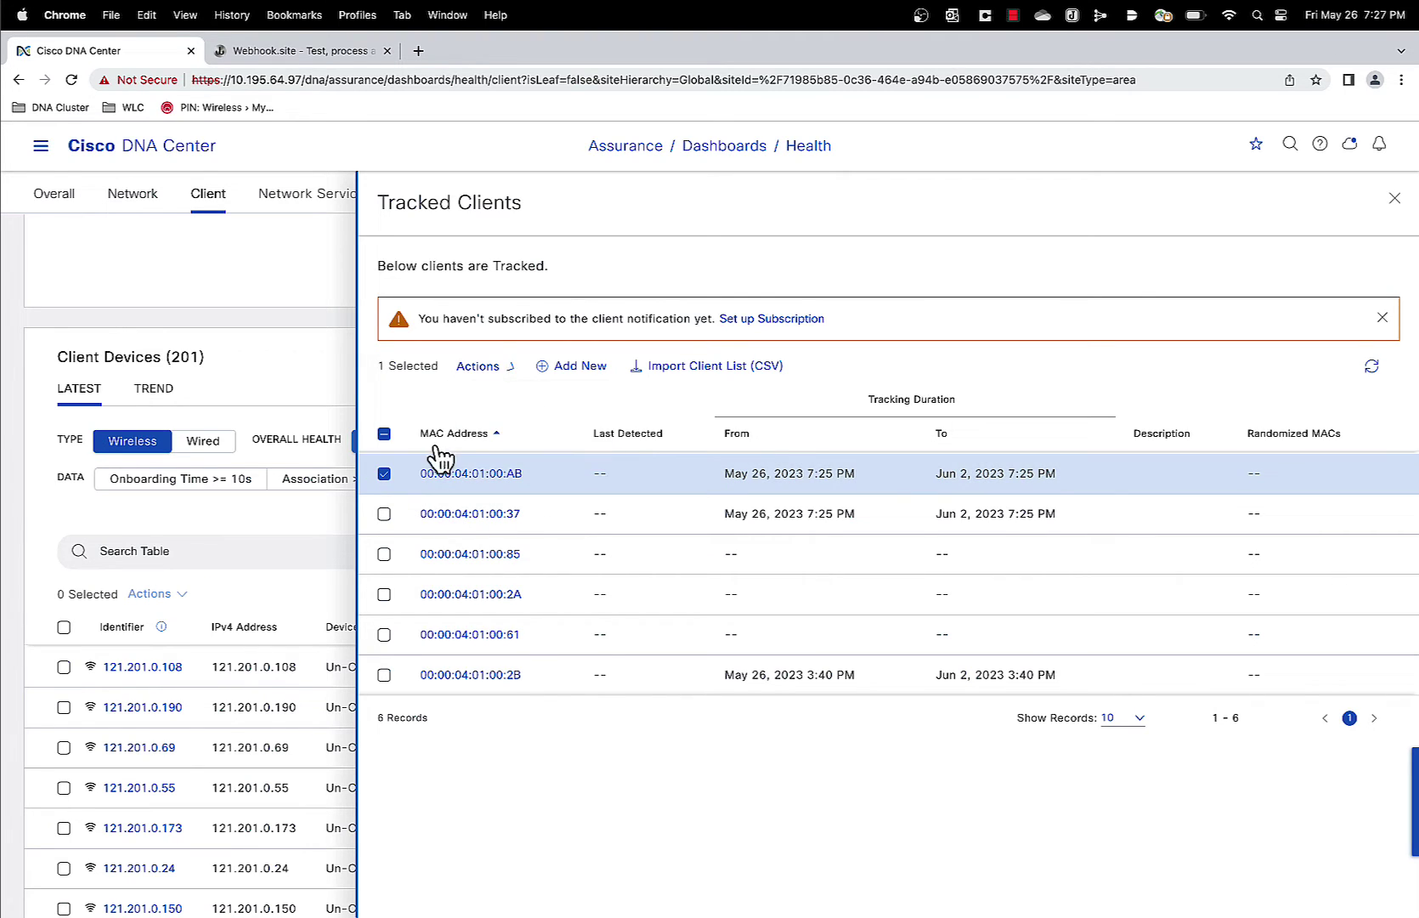
left_click(384, 473)
left_click(552, 367)
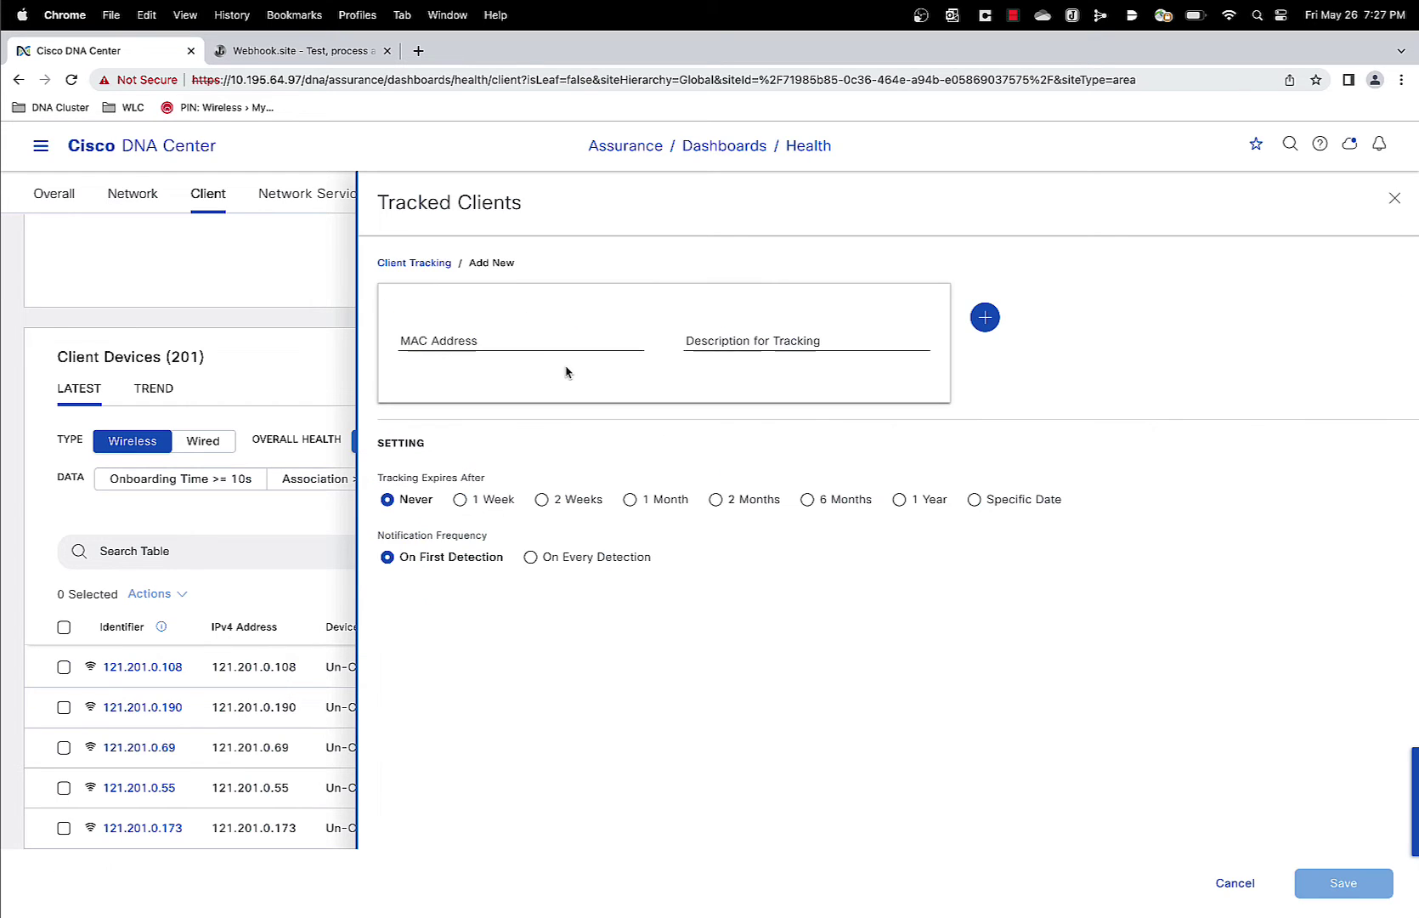
Cancel the Add New tracked client form
left_click(1235, 884)
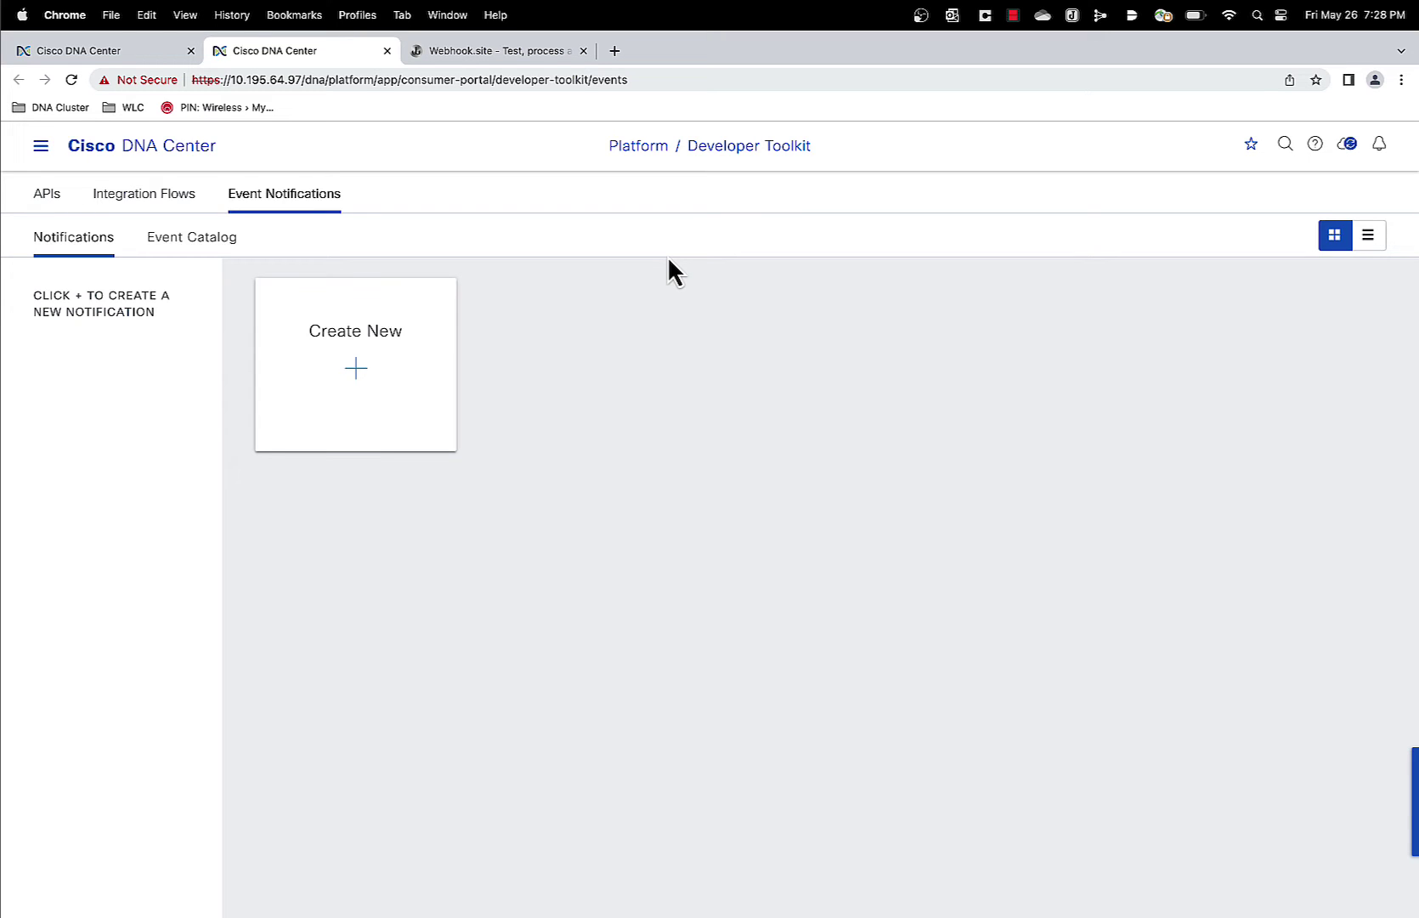
Start a new notification and set its site to Global
left_click(364, 369)
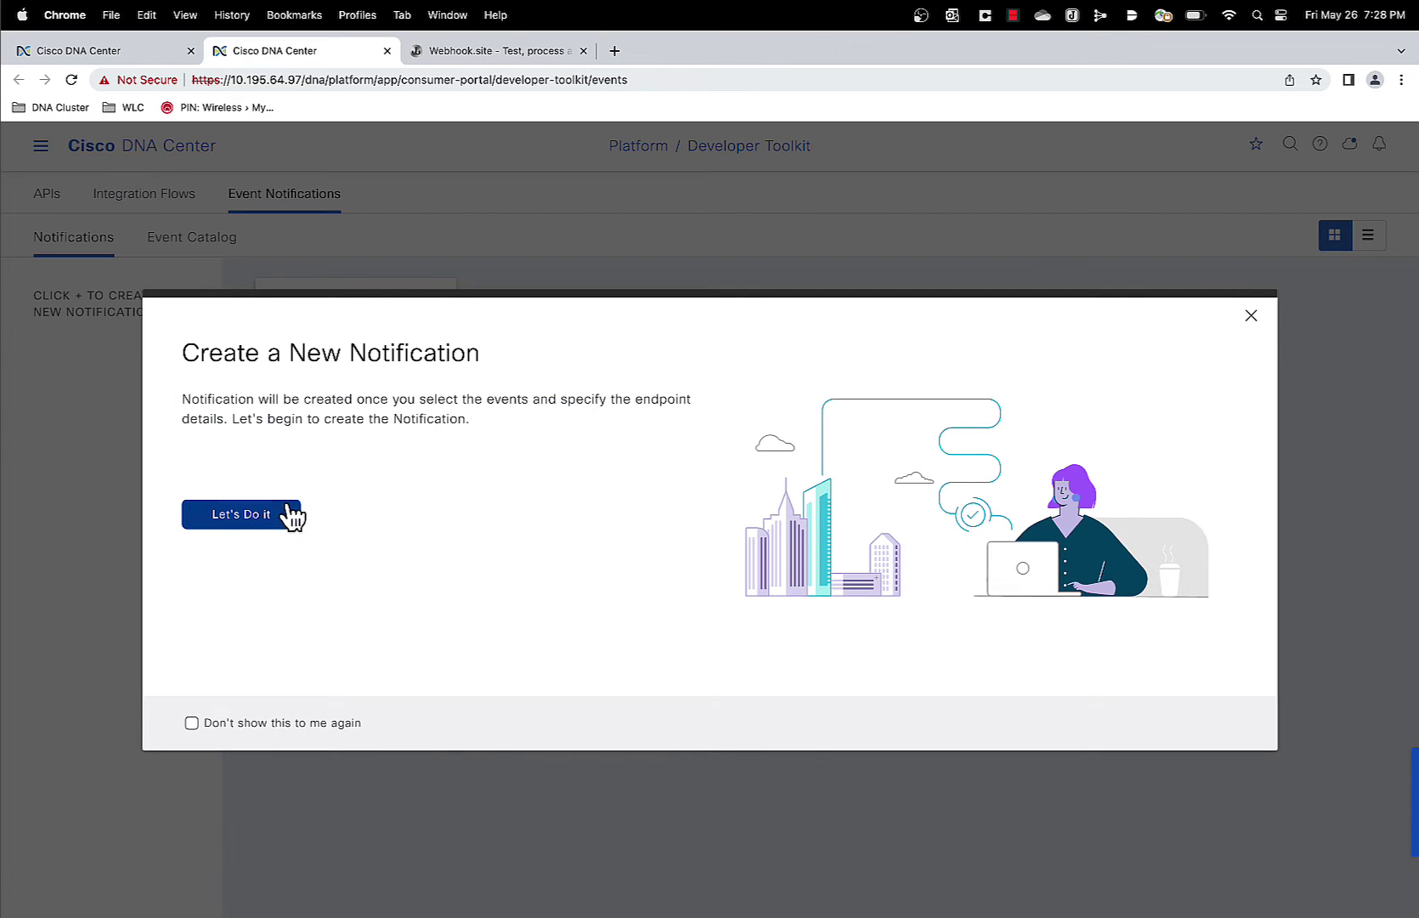
left_click(282, 516)
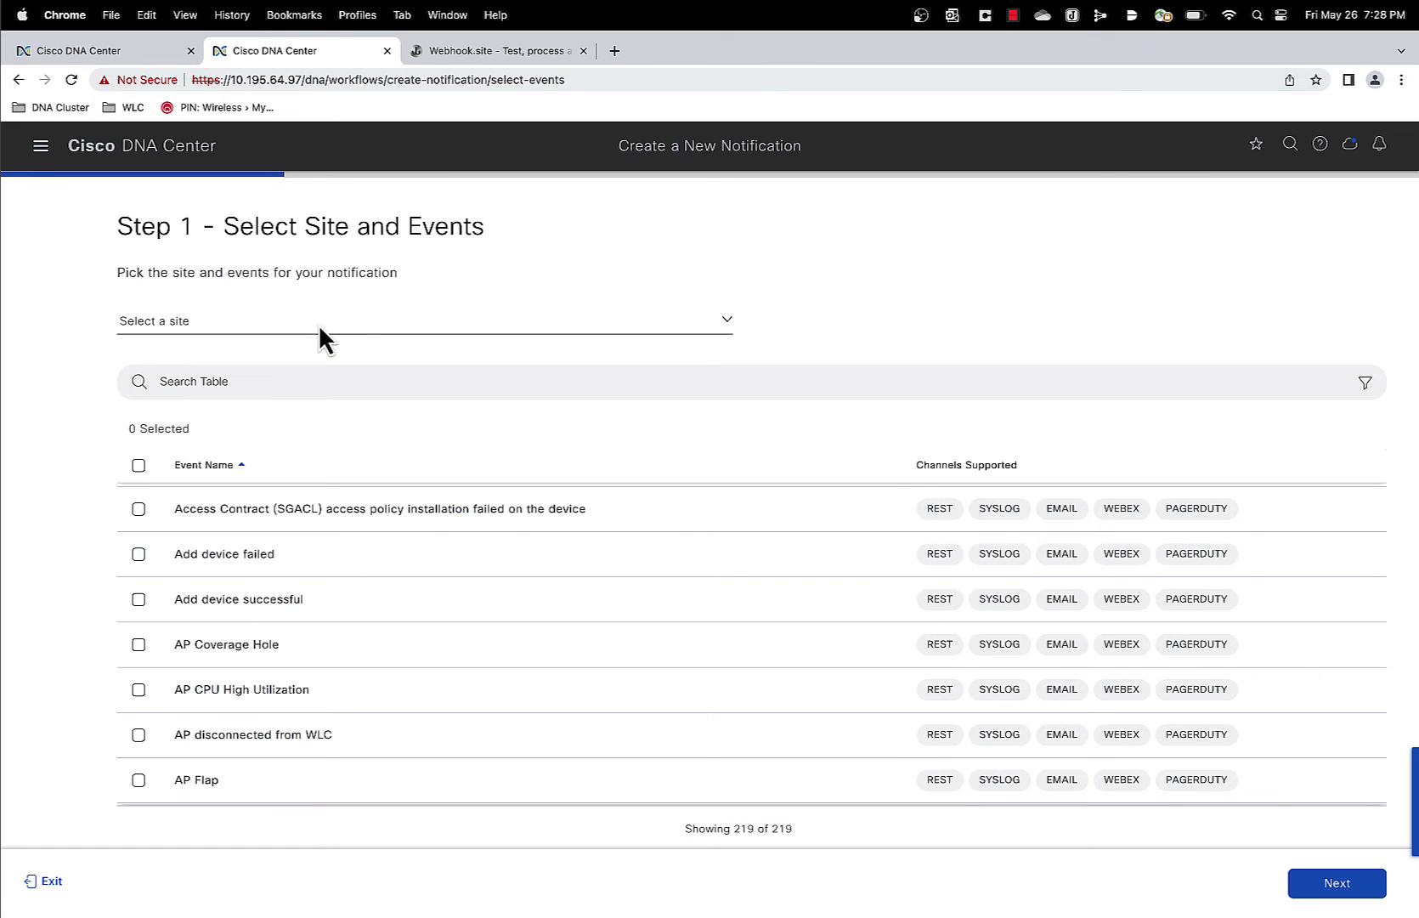
left_click(356, 321)
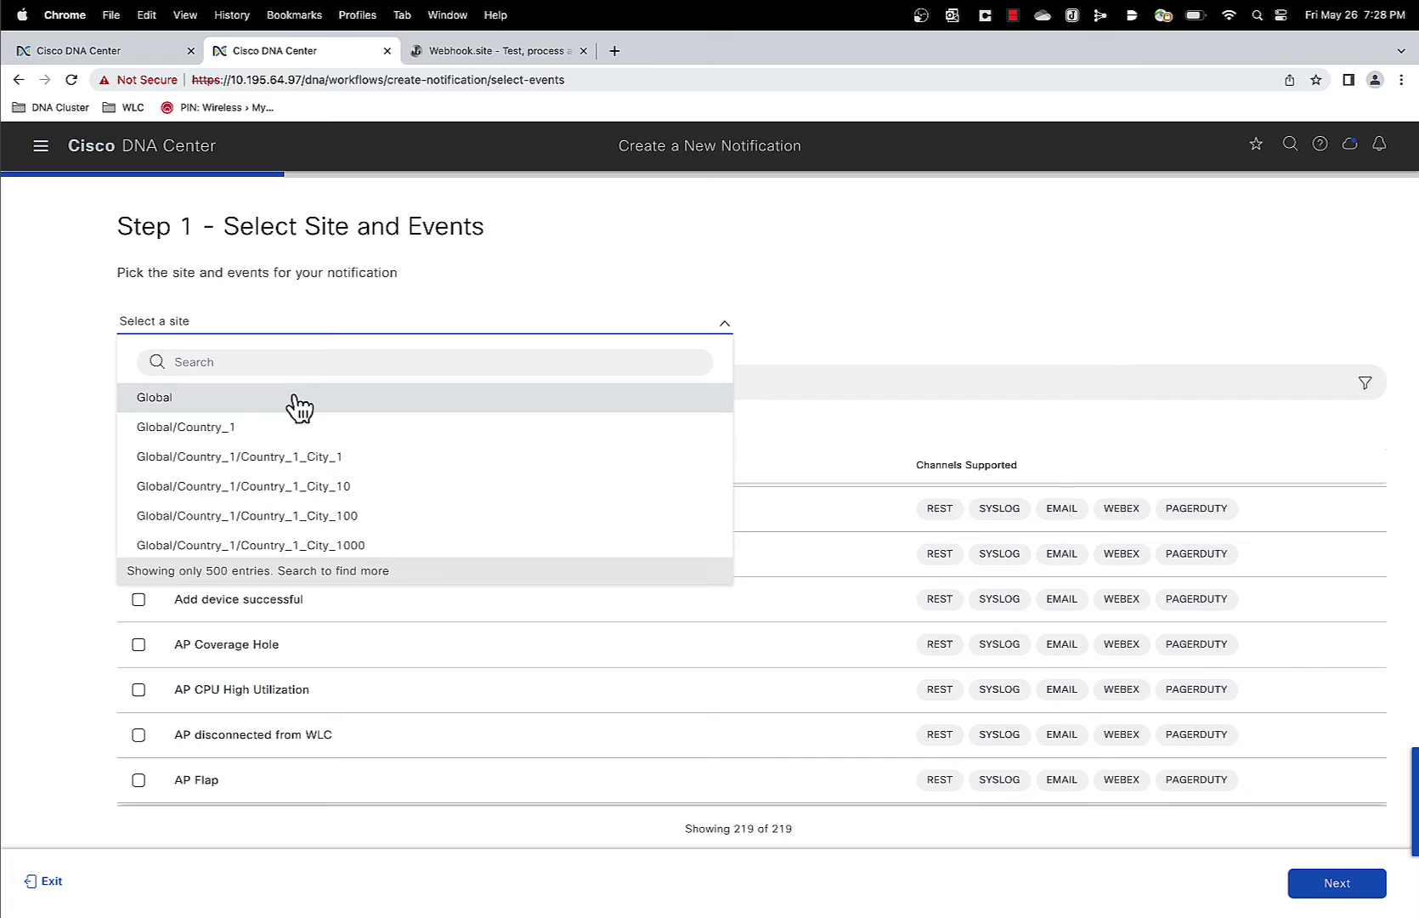
left_click(293, 397)
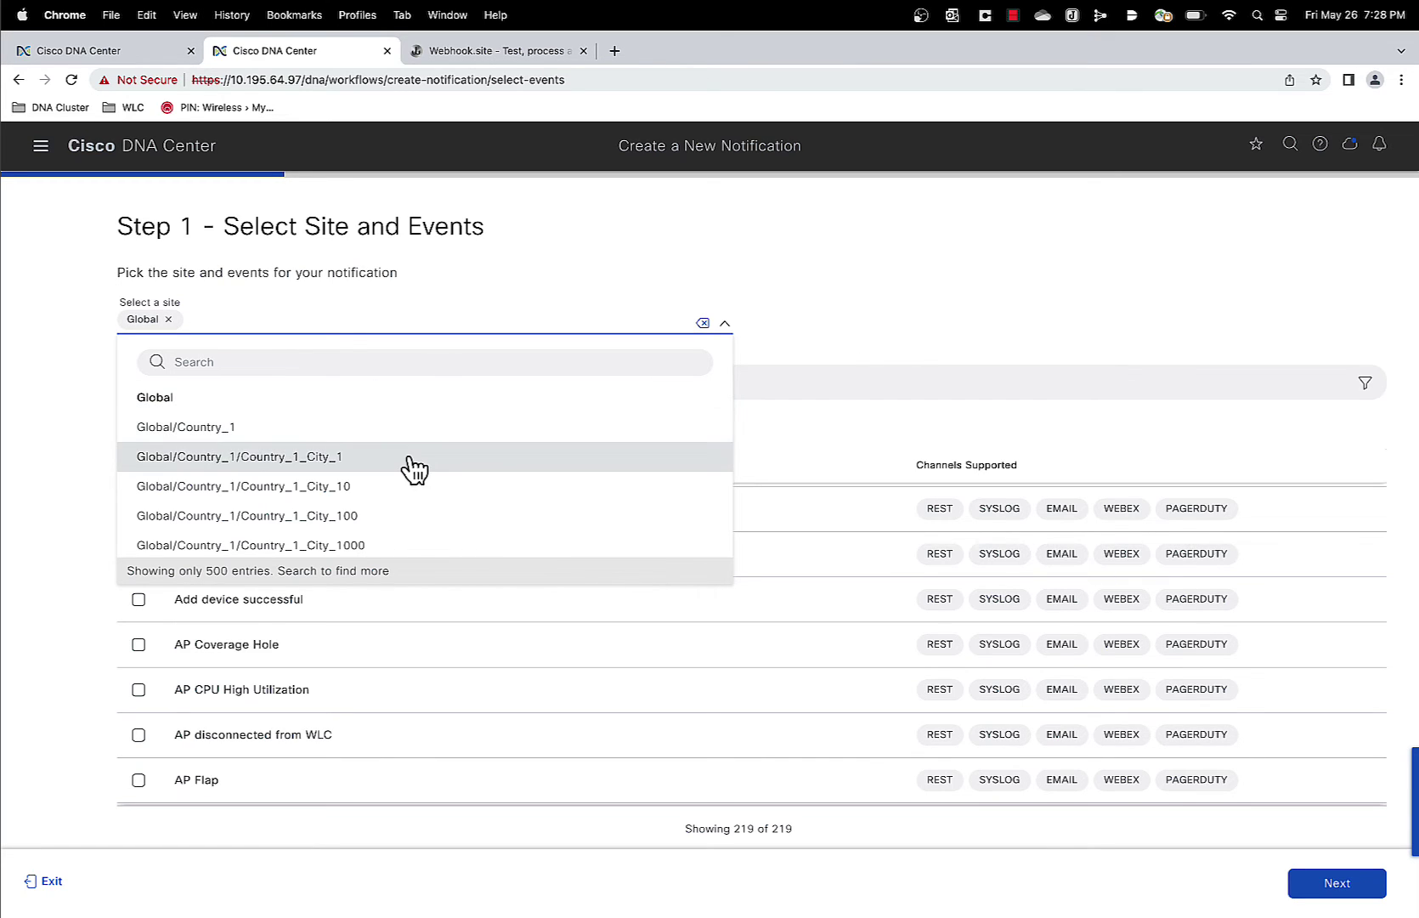
left_click(918, 273)
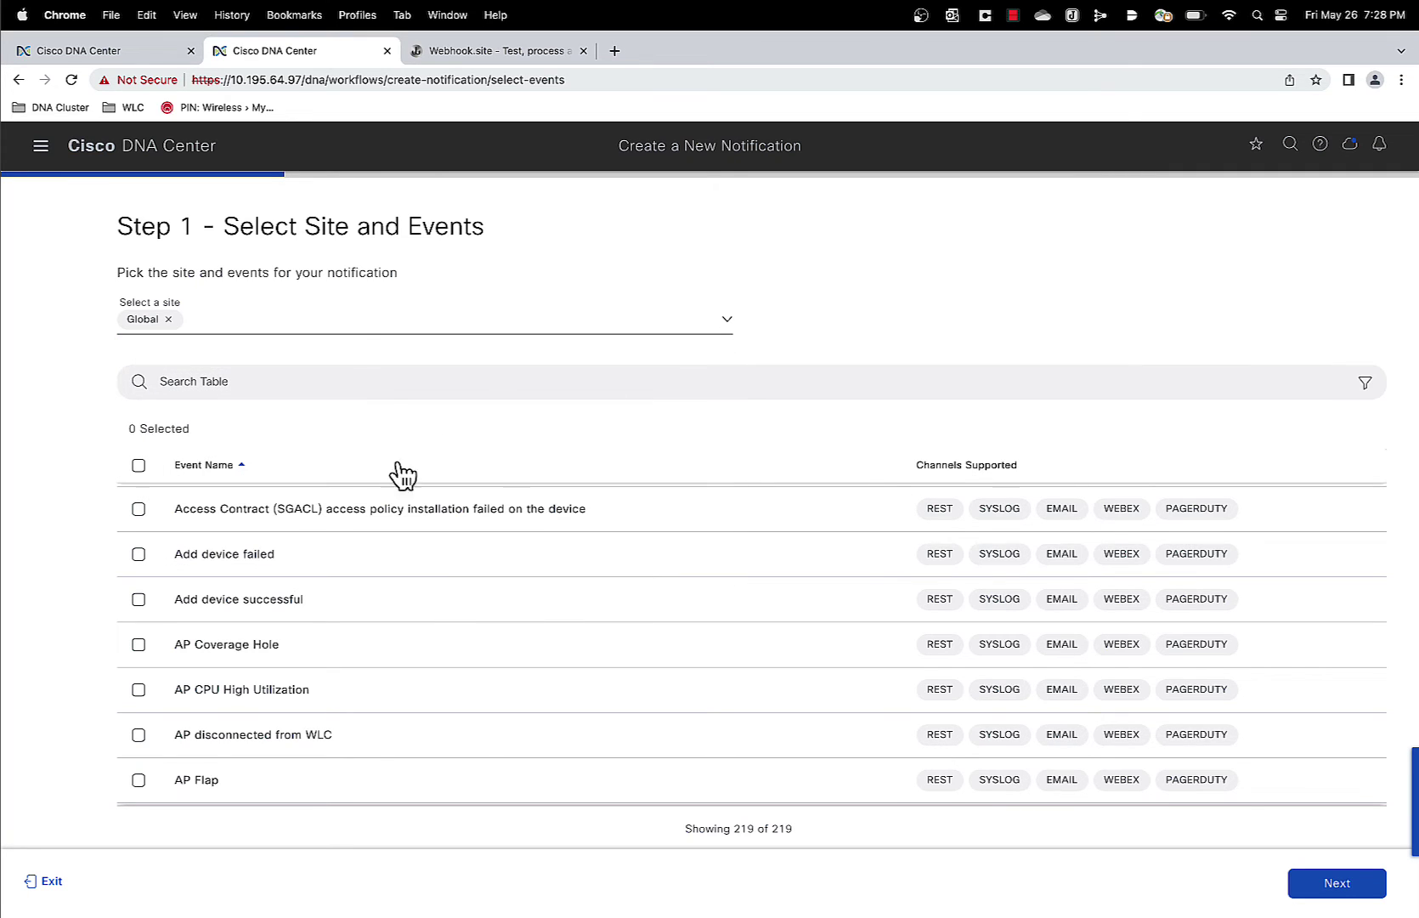
Filter events by 'client' and select Clients detected connecting on network
left_click(387, 392)
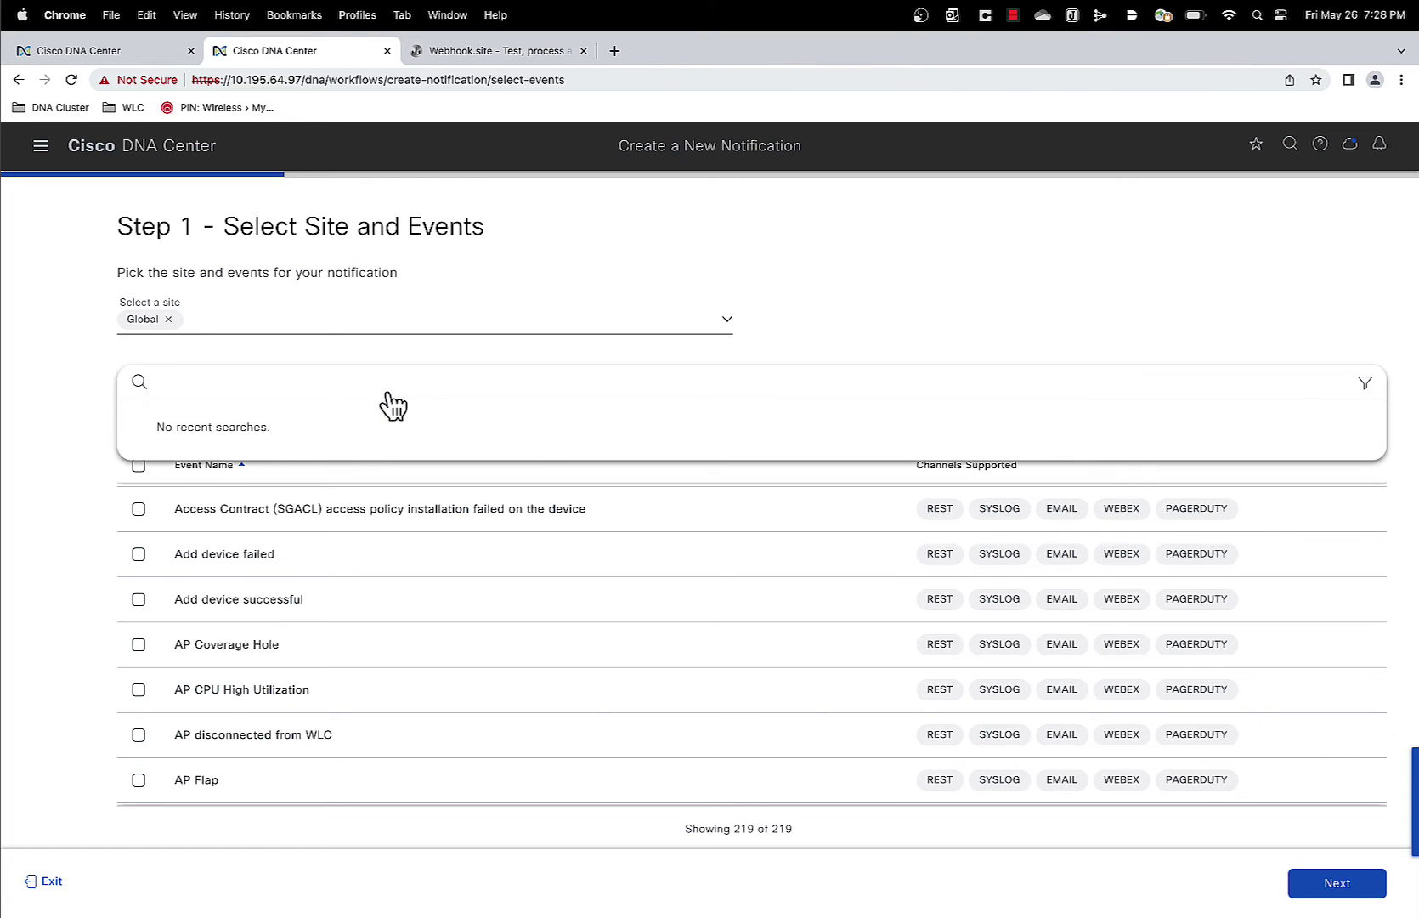
type("client")
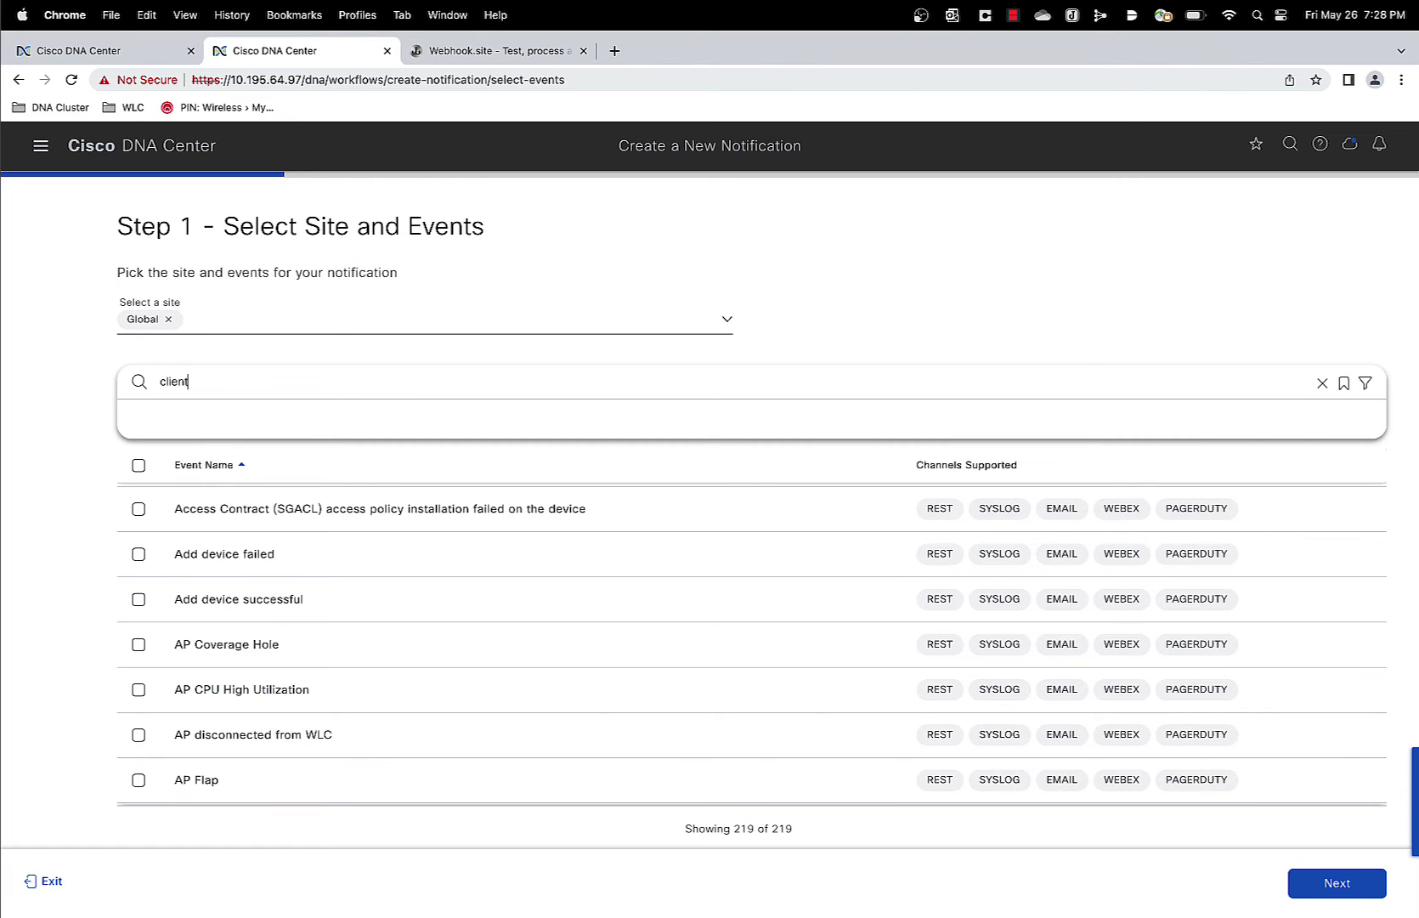
key("Return")
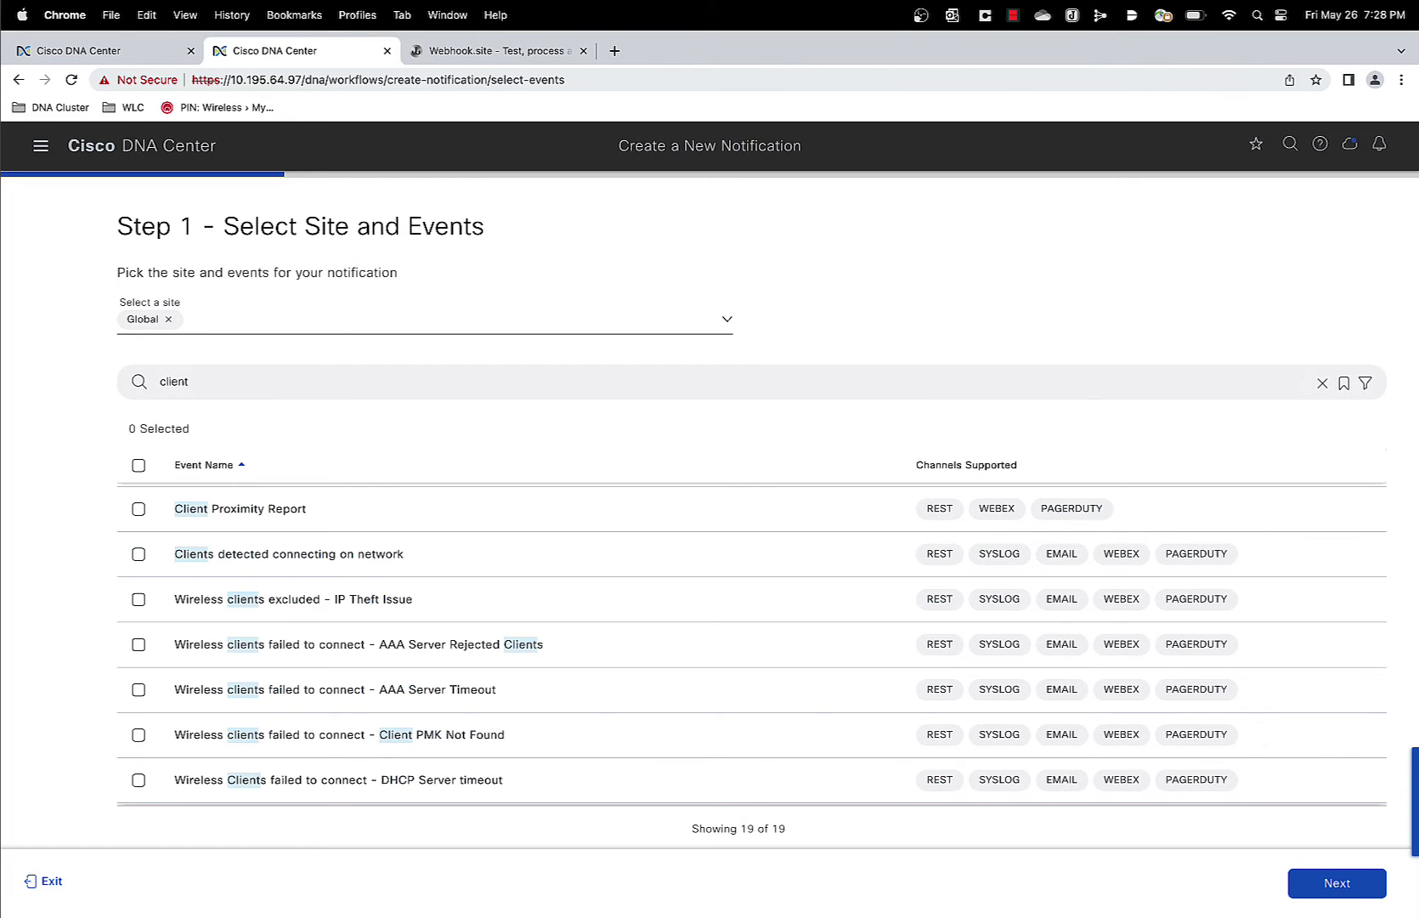
left_click(138, 554)
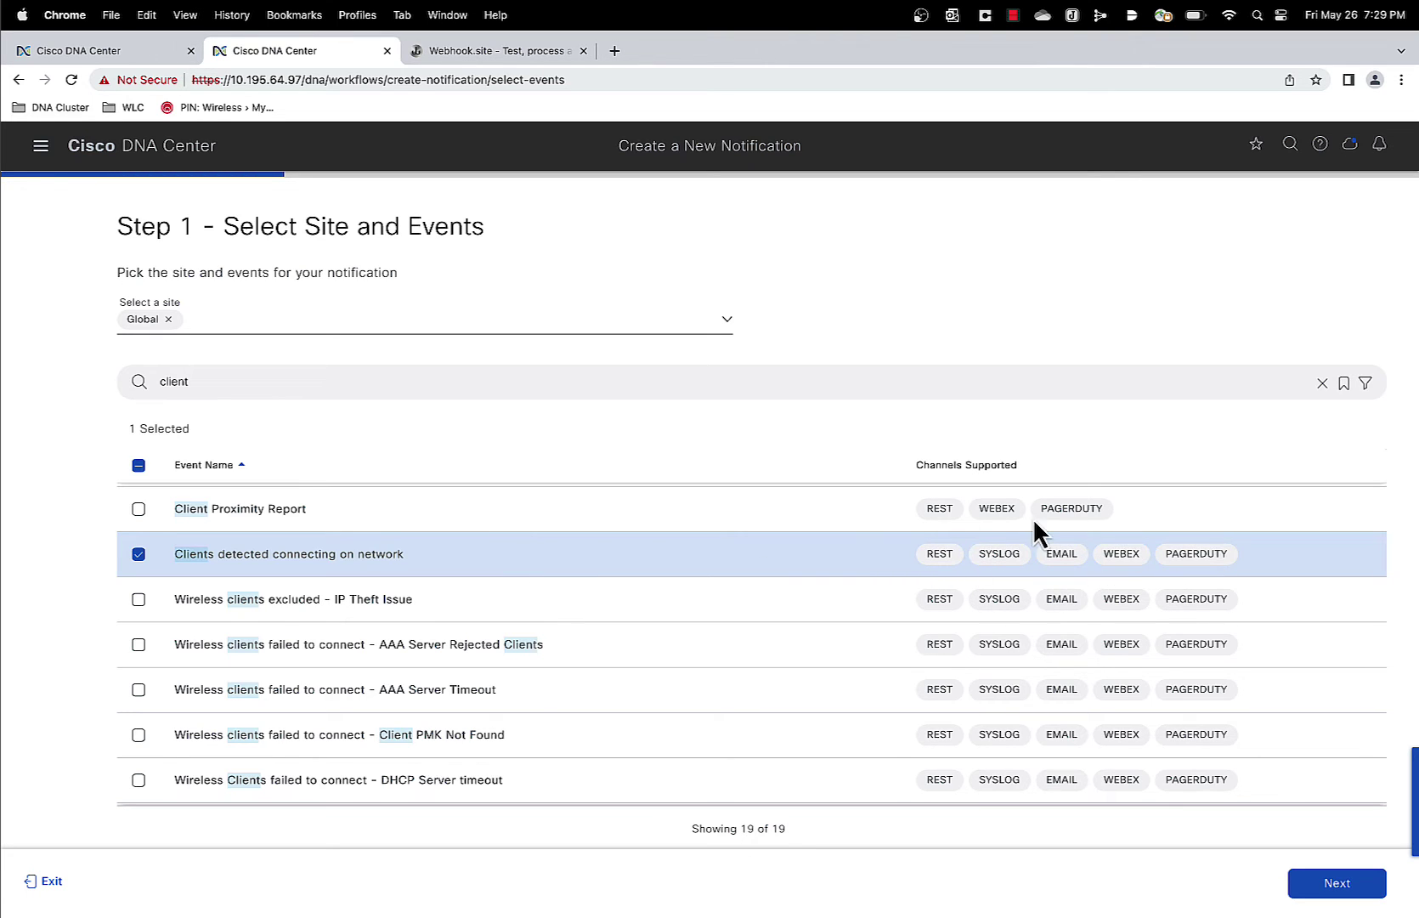
Continue the notification wizard to Step 2 - Select Channels
left_click(1313, 867)
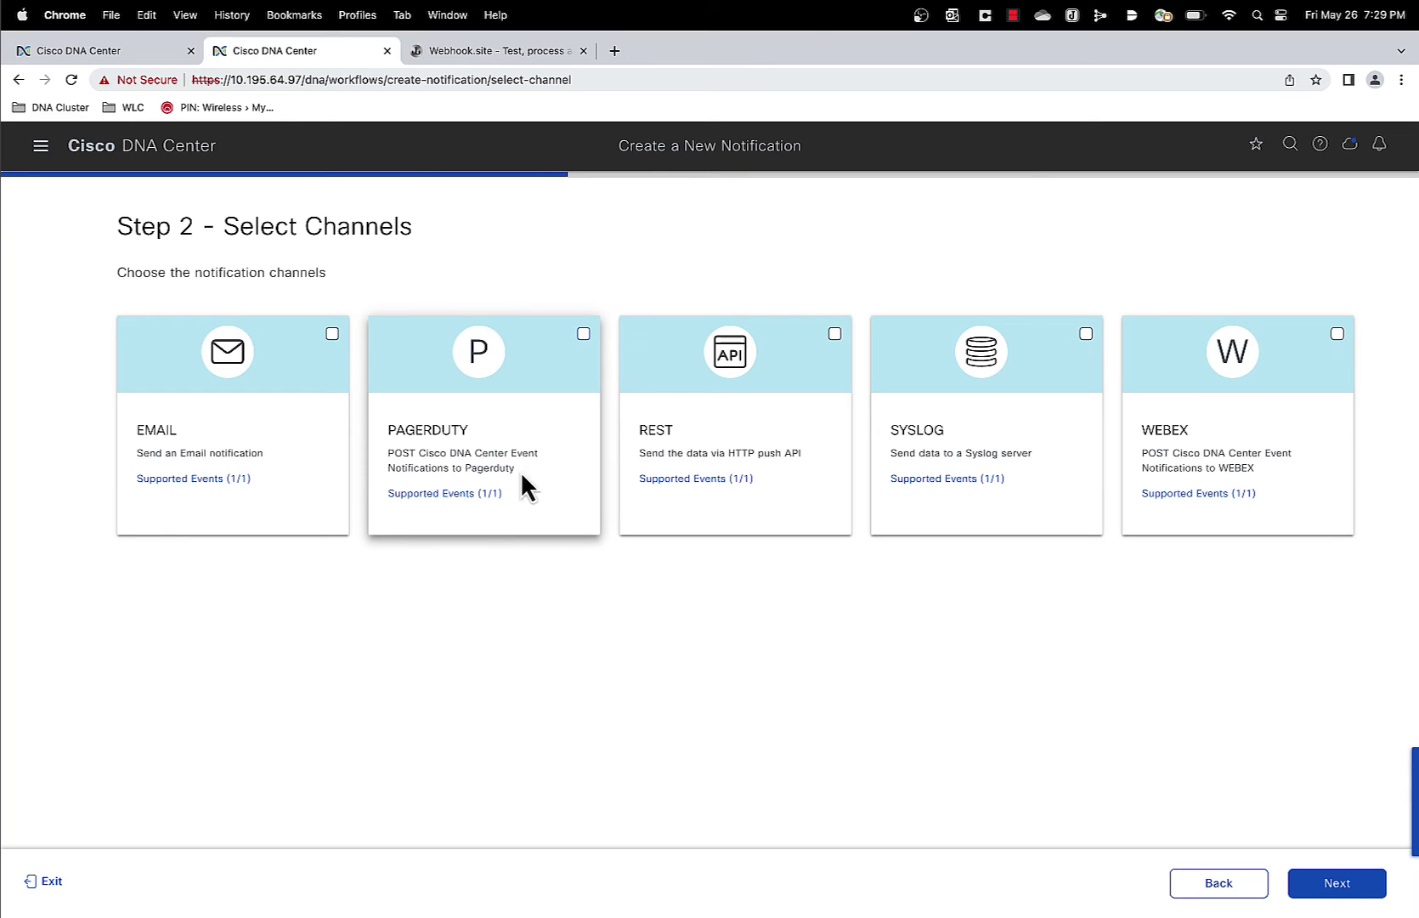
Choose REST delivery with the existing webhook.site instance and continue to Name and Description
left_click(835, 334)
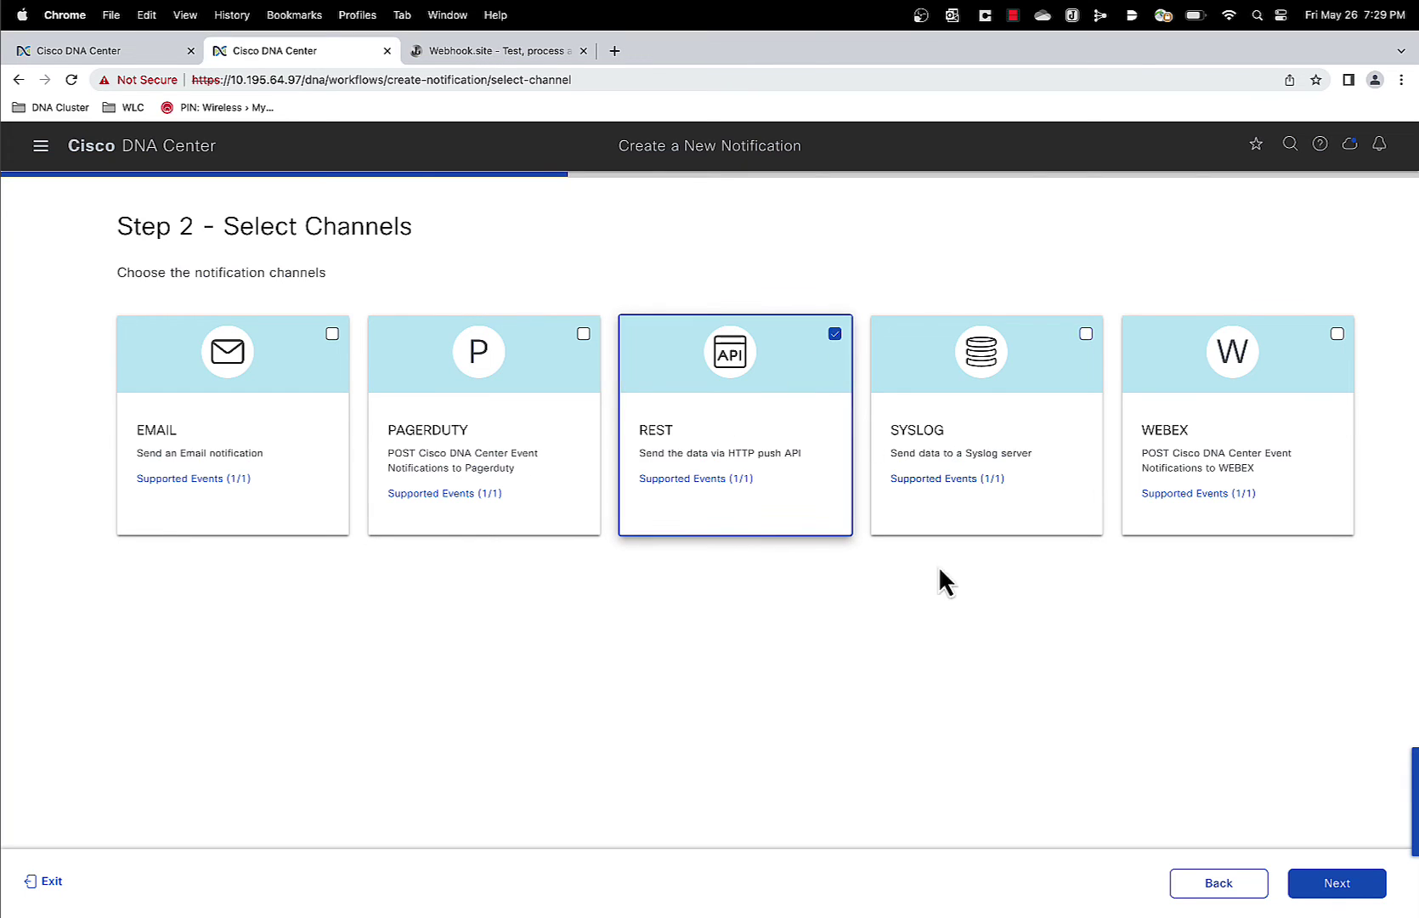
left_click(1307, 882)
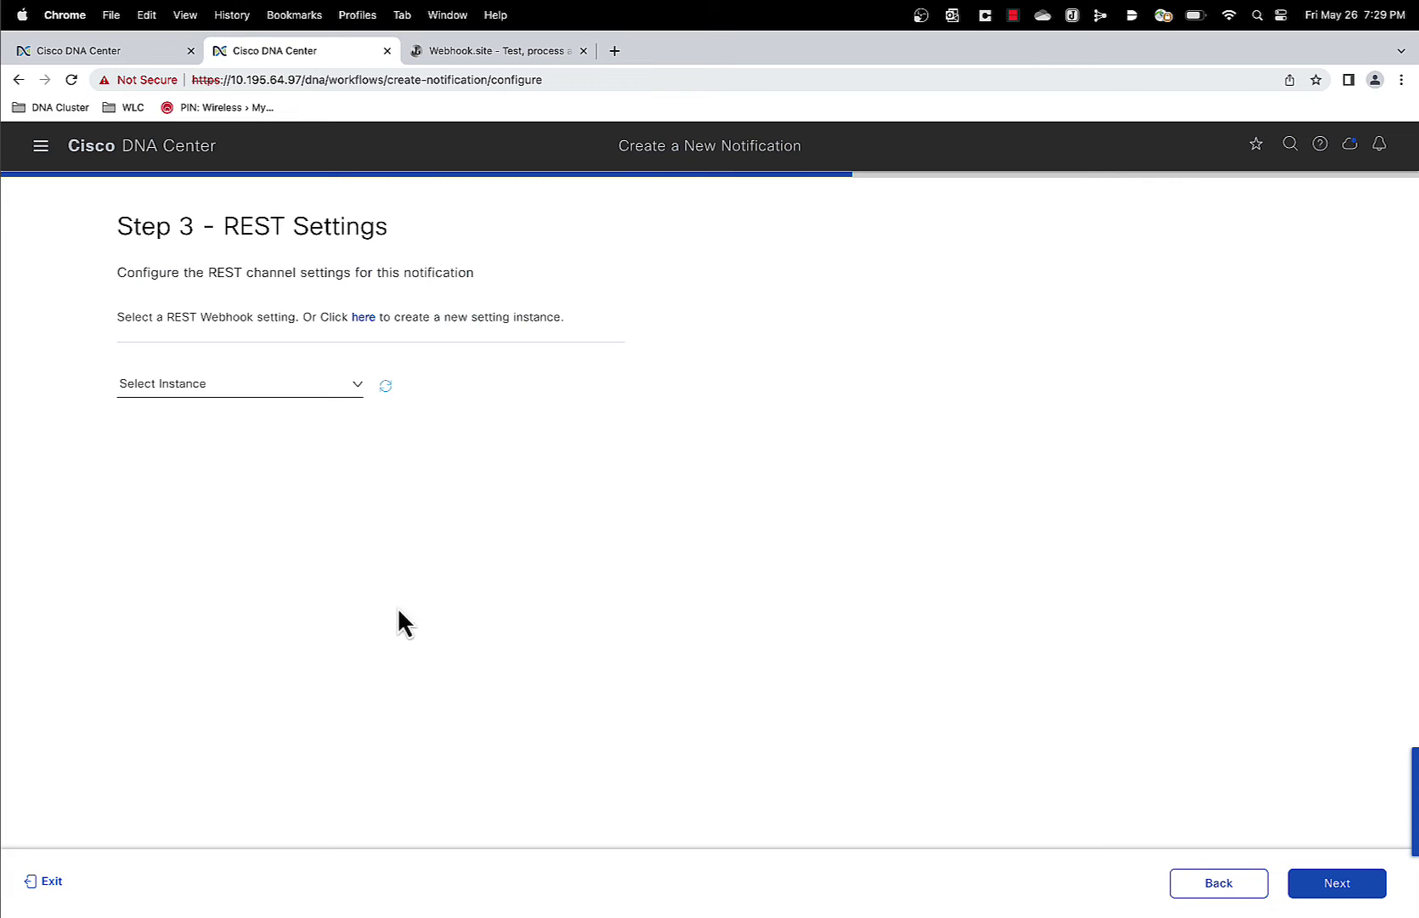
left_click(356, 385)
left_click(238, 422)
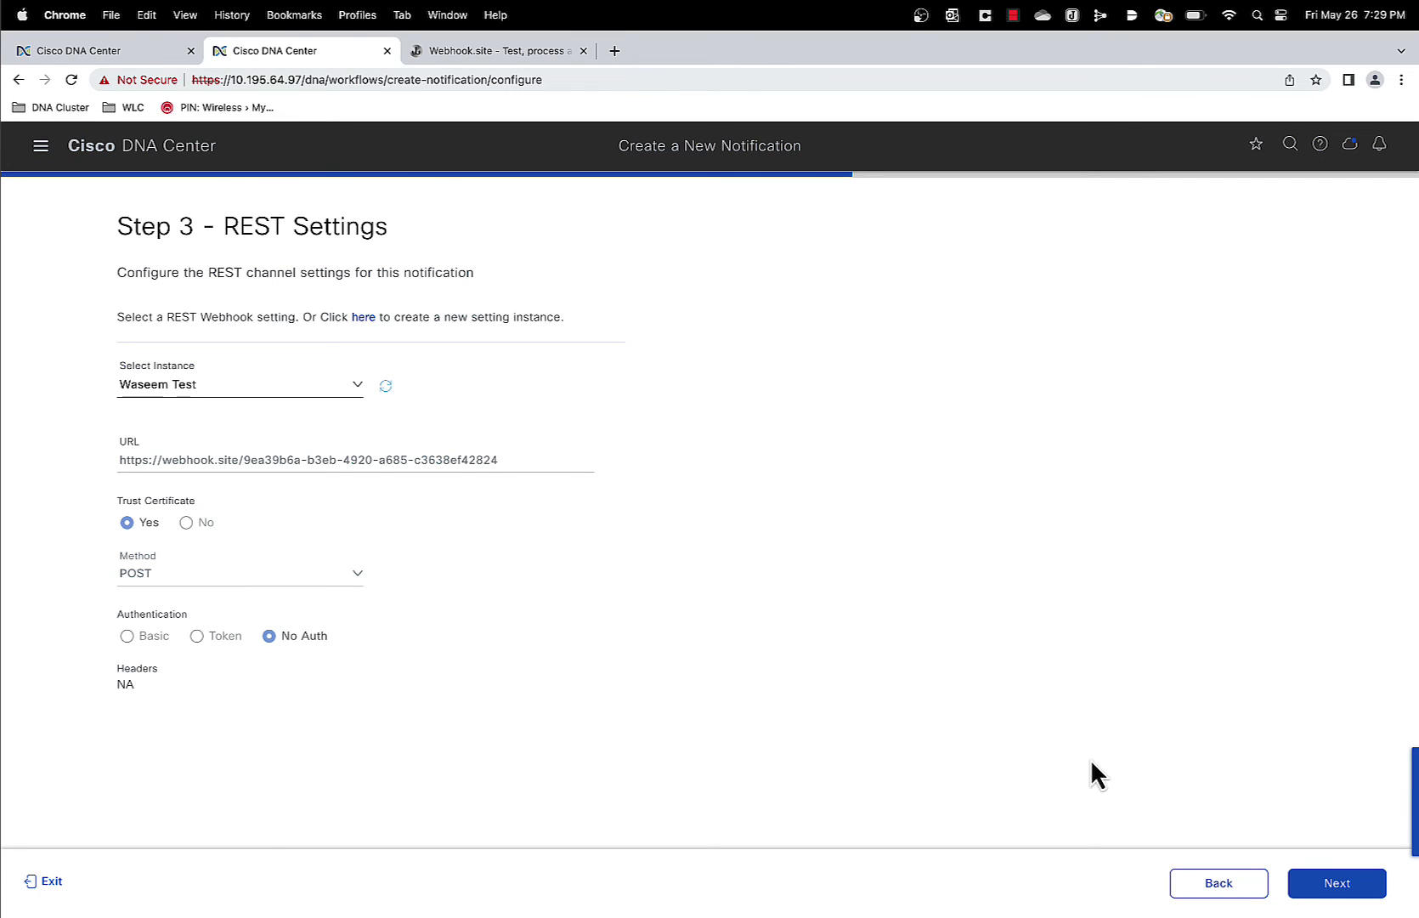
left_click(1331, 884)
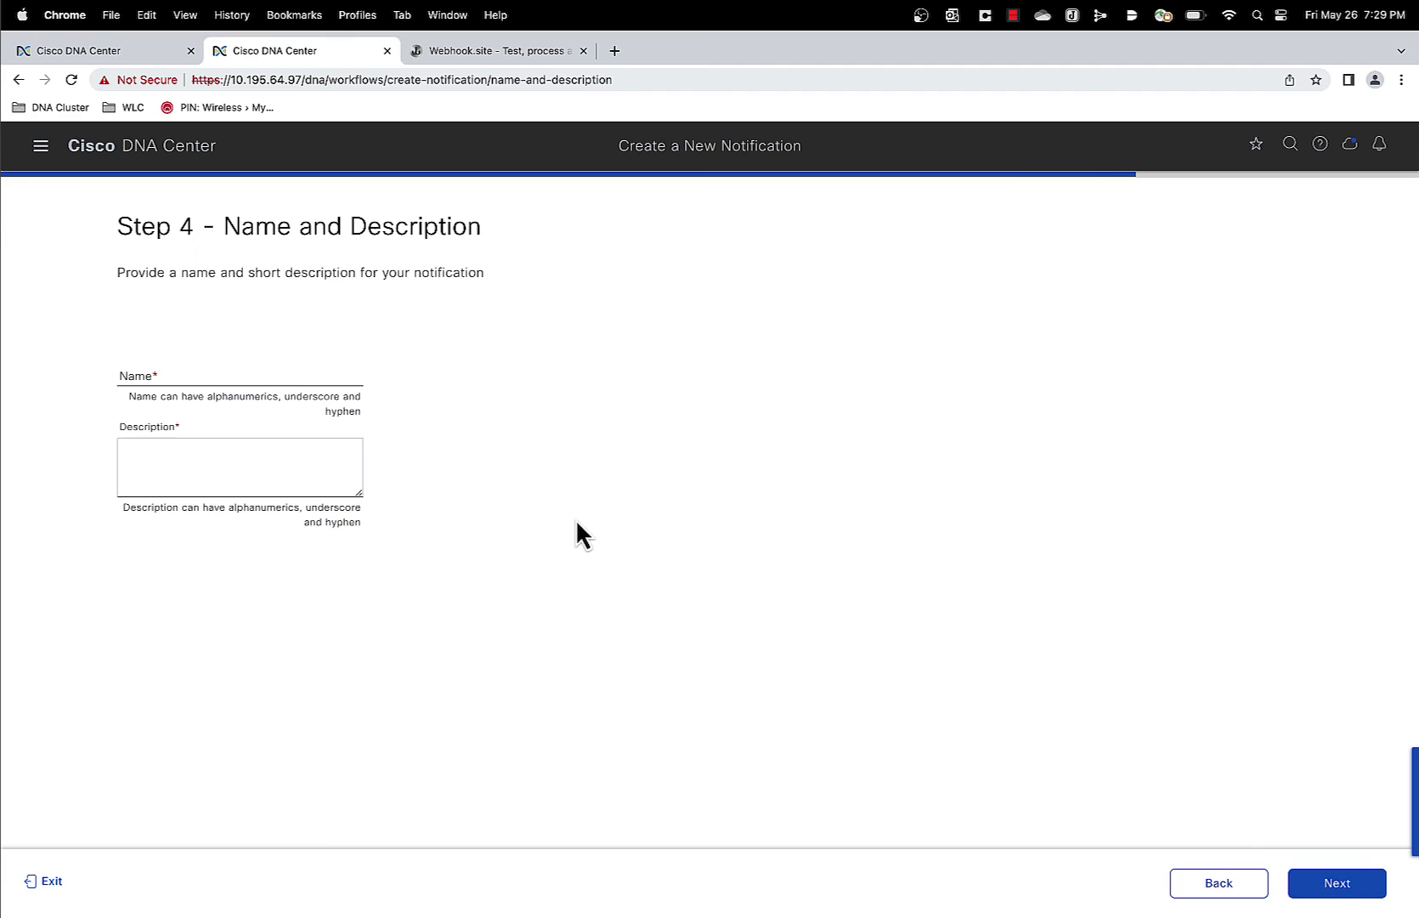
Name the notification 'Client detected', describe it as 'testing for demo', and finish the wizard
left_click(305, 367)
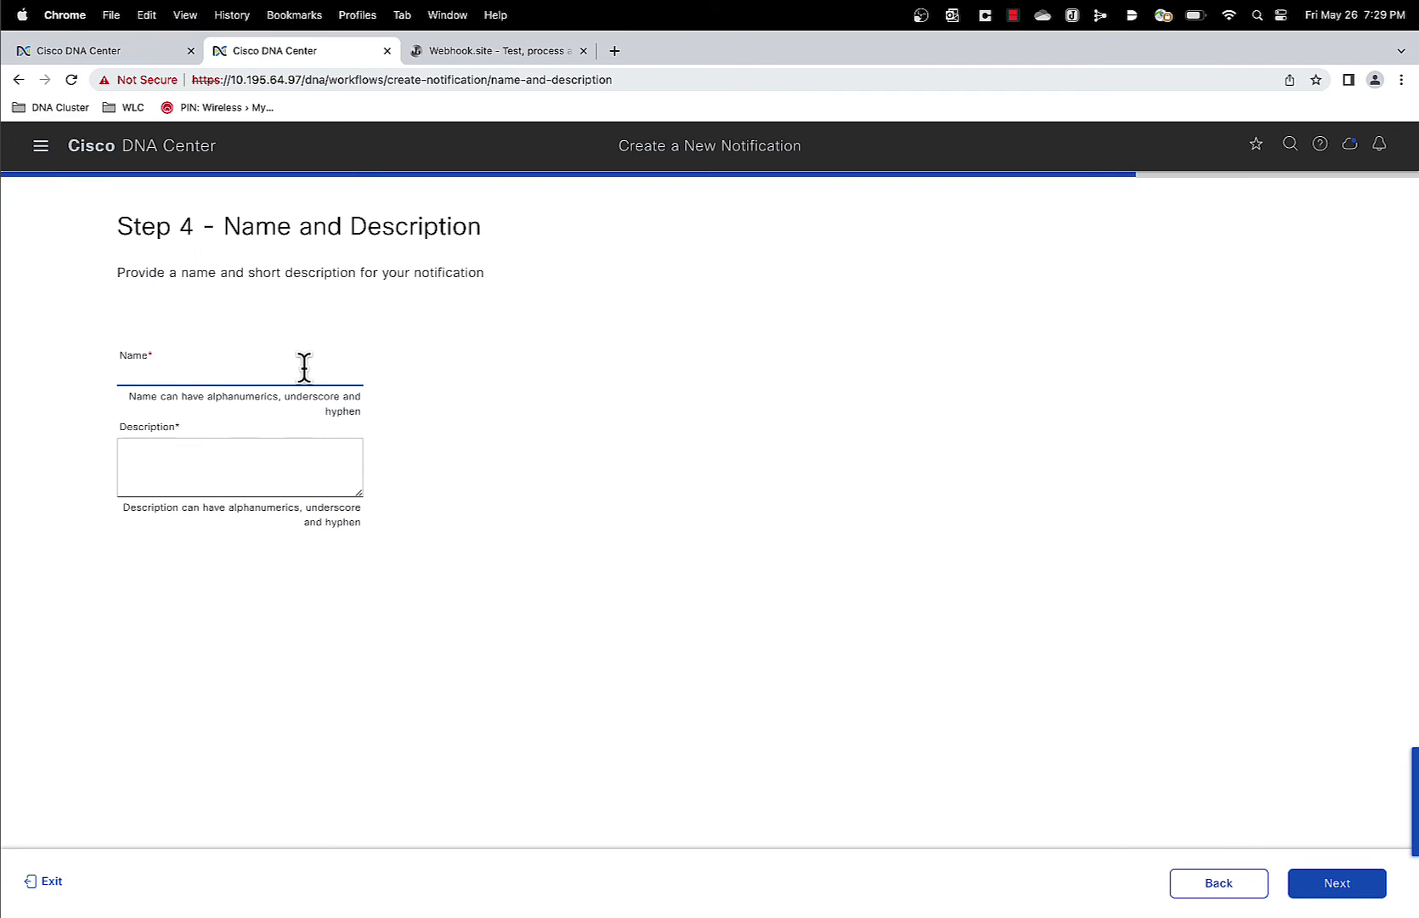
type("Client detected")
left_click(289, 460)
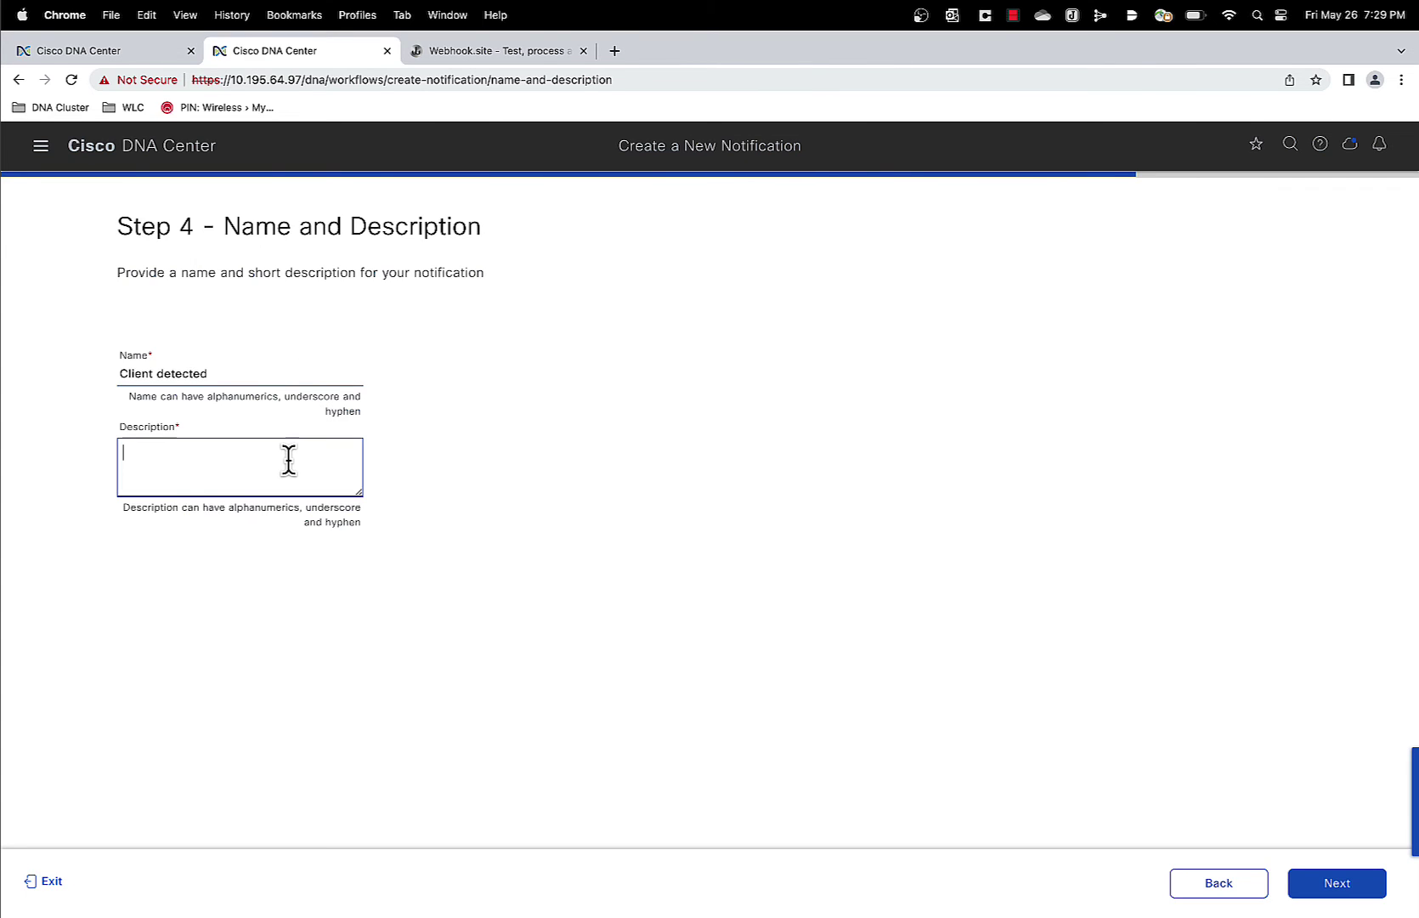
type("testing for demo")
left_click(1340, 885)
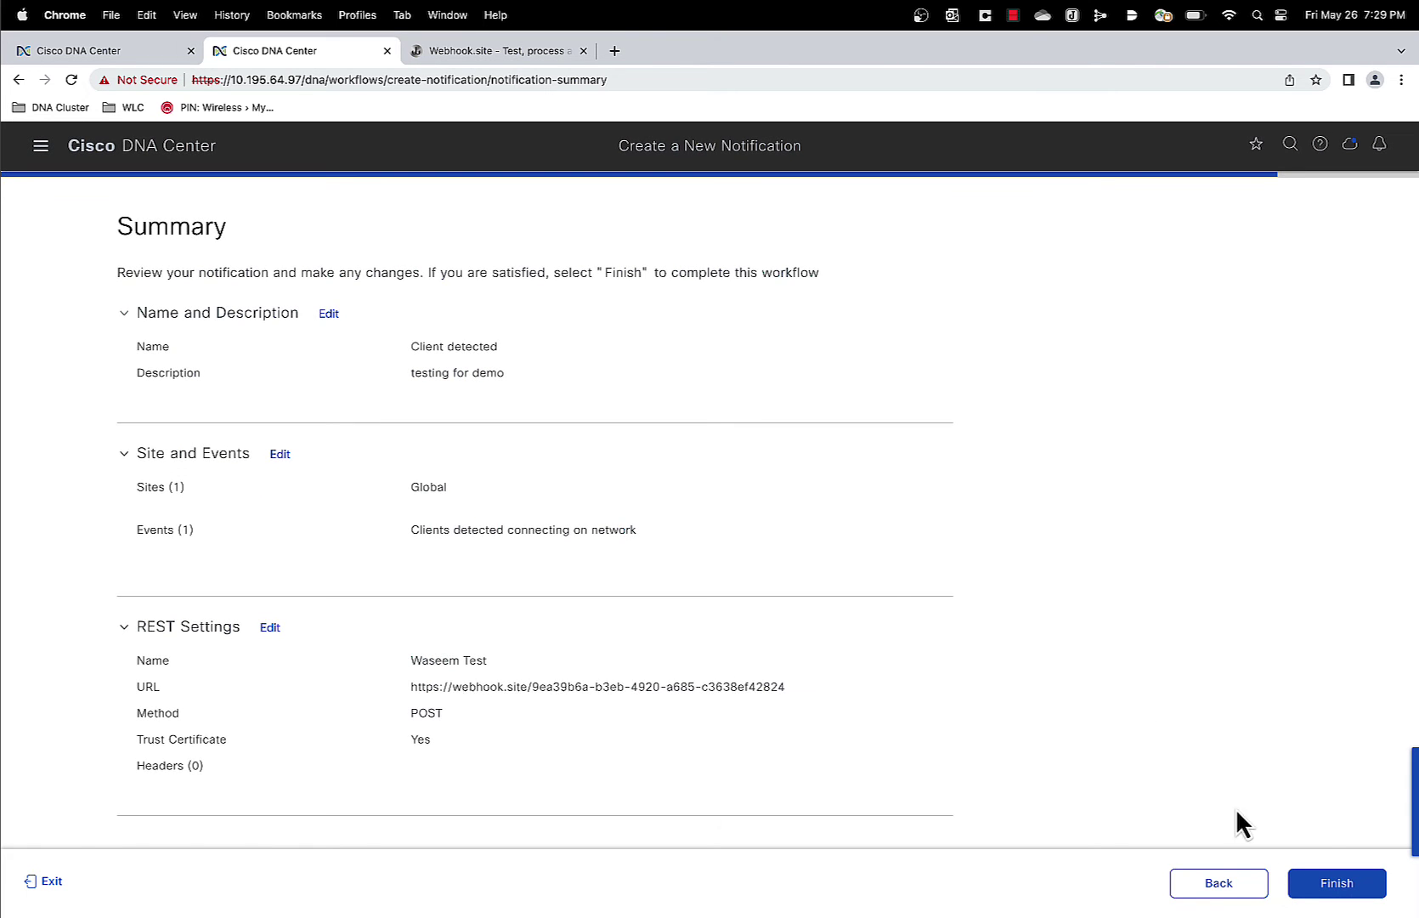
left_click(1329, 888)
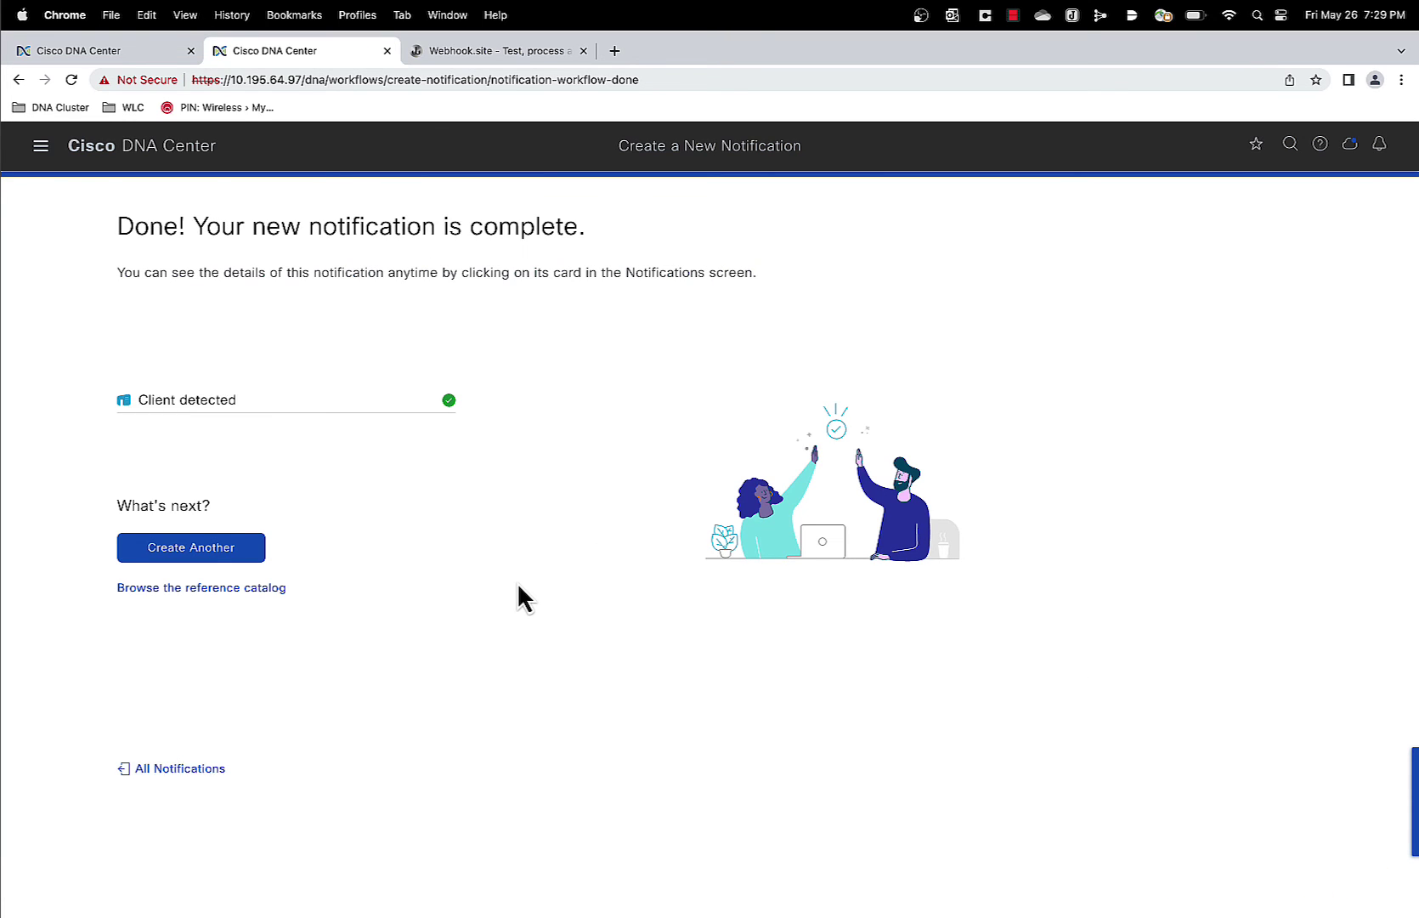
Return to the reloaded Client Health page and open the Tracked Clients list of six MACs
left_click(144, 55)
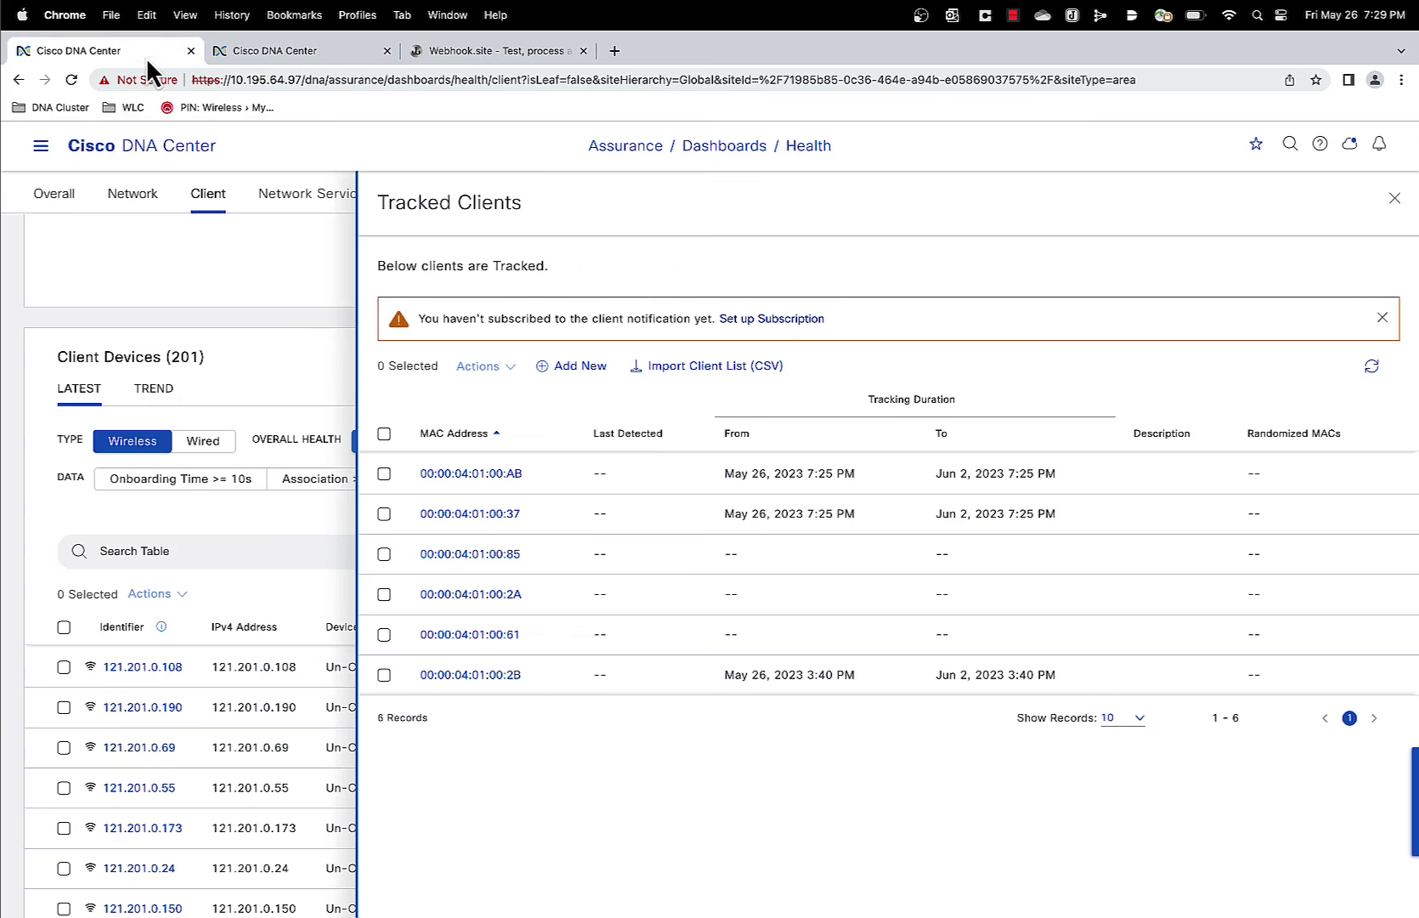
left_click(71, 80)
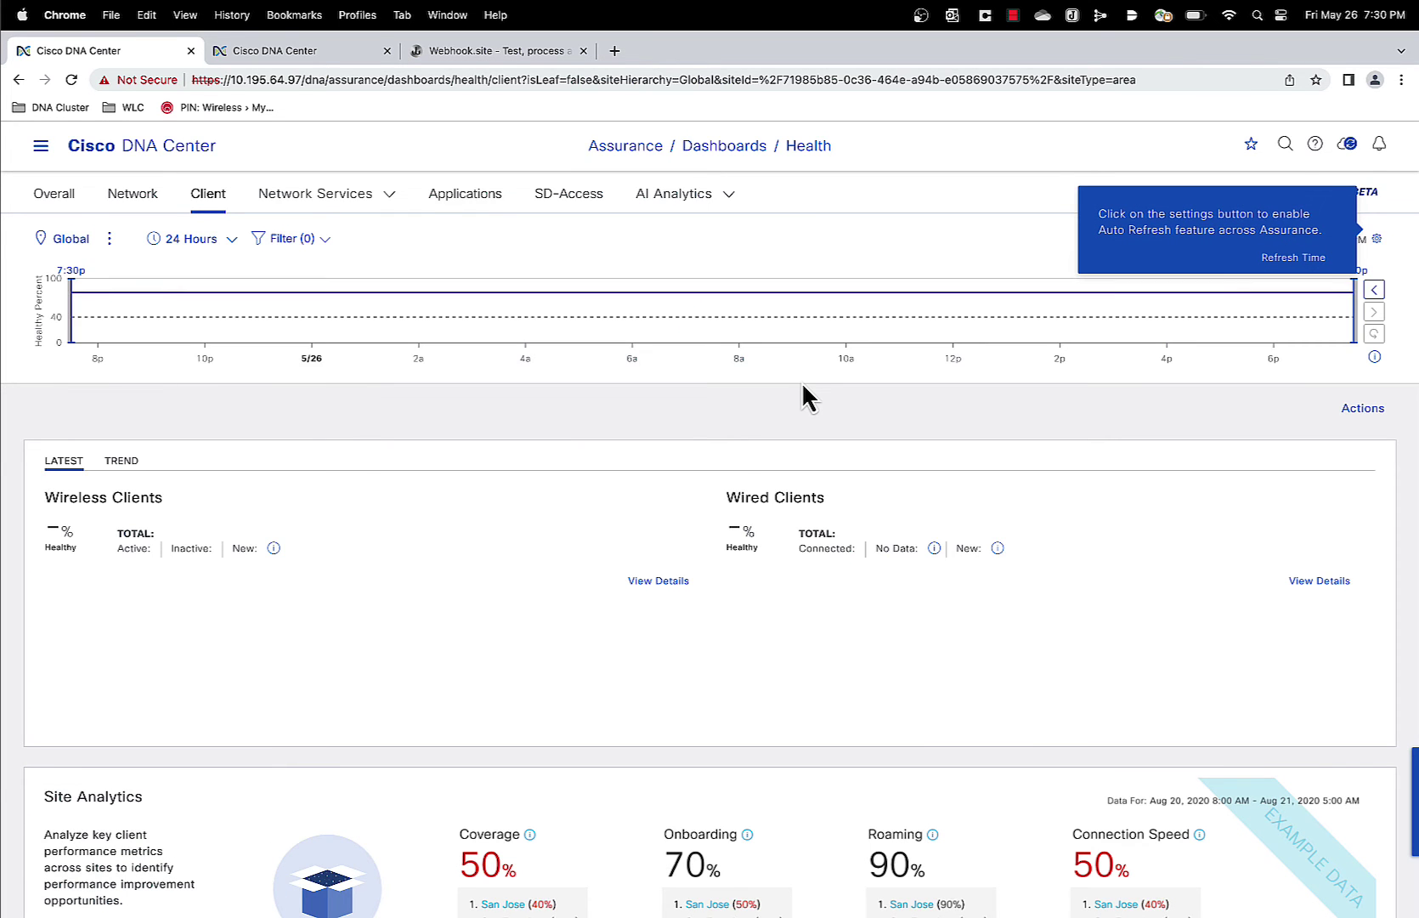
scroll(805, 397, "down", 15)
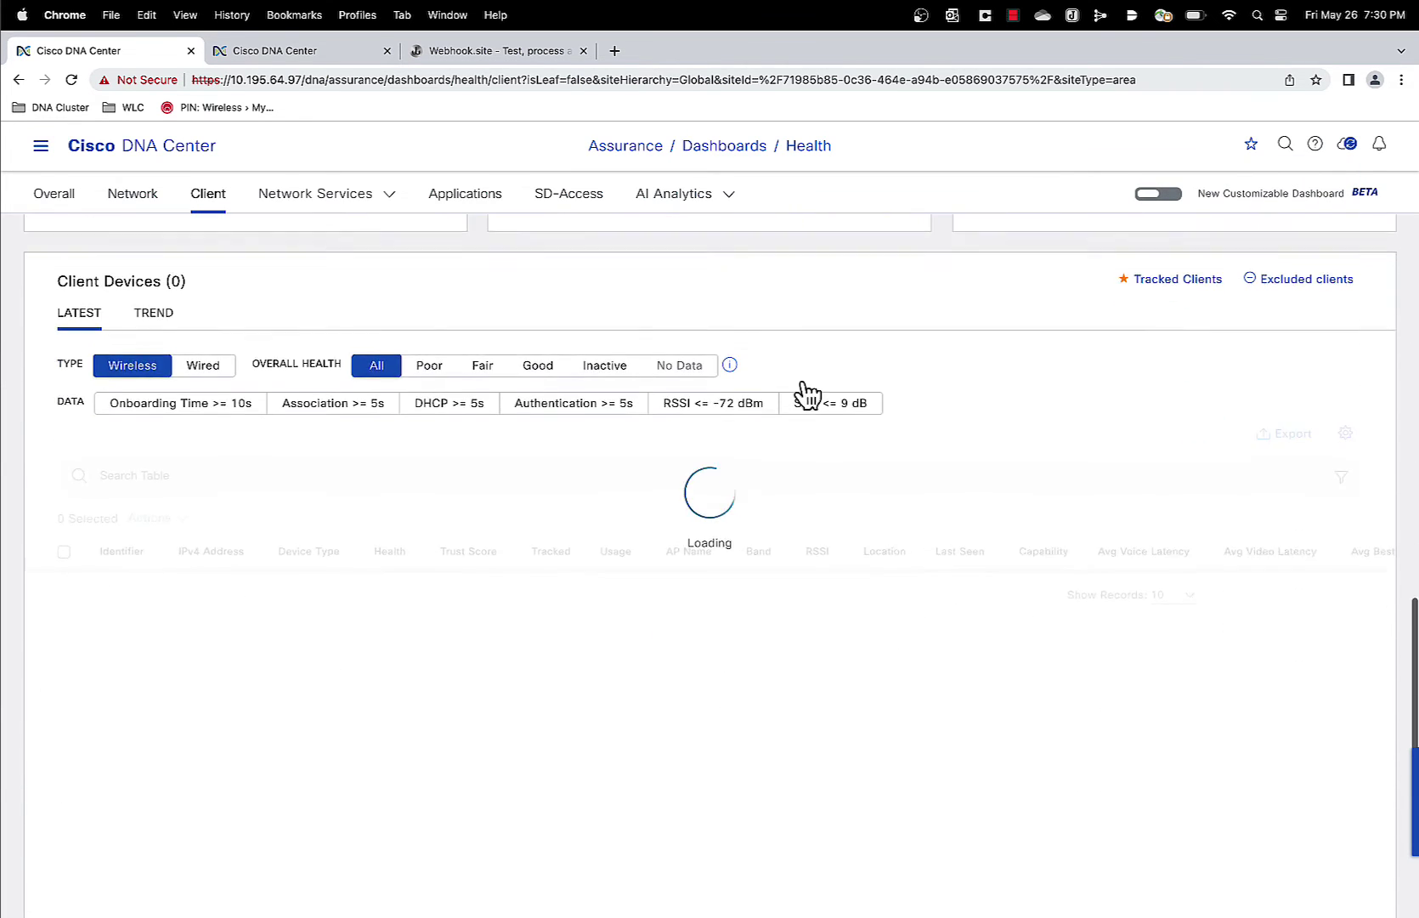
scroll(807, 395, "down", 1)
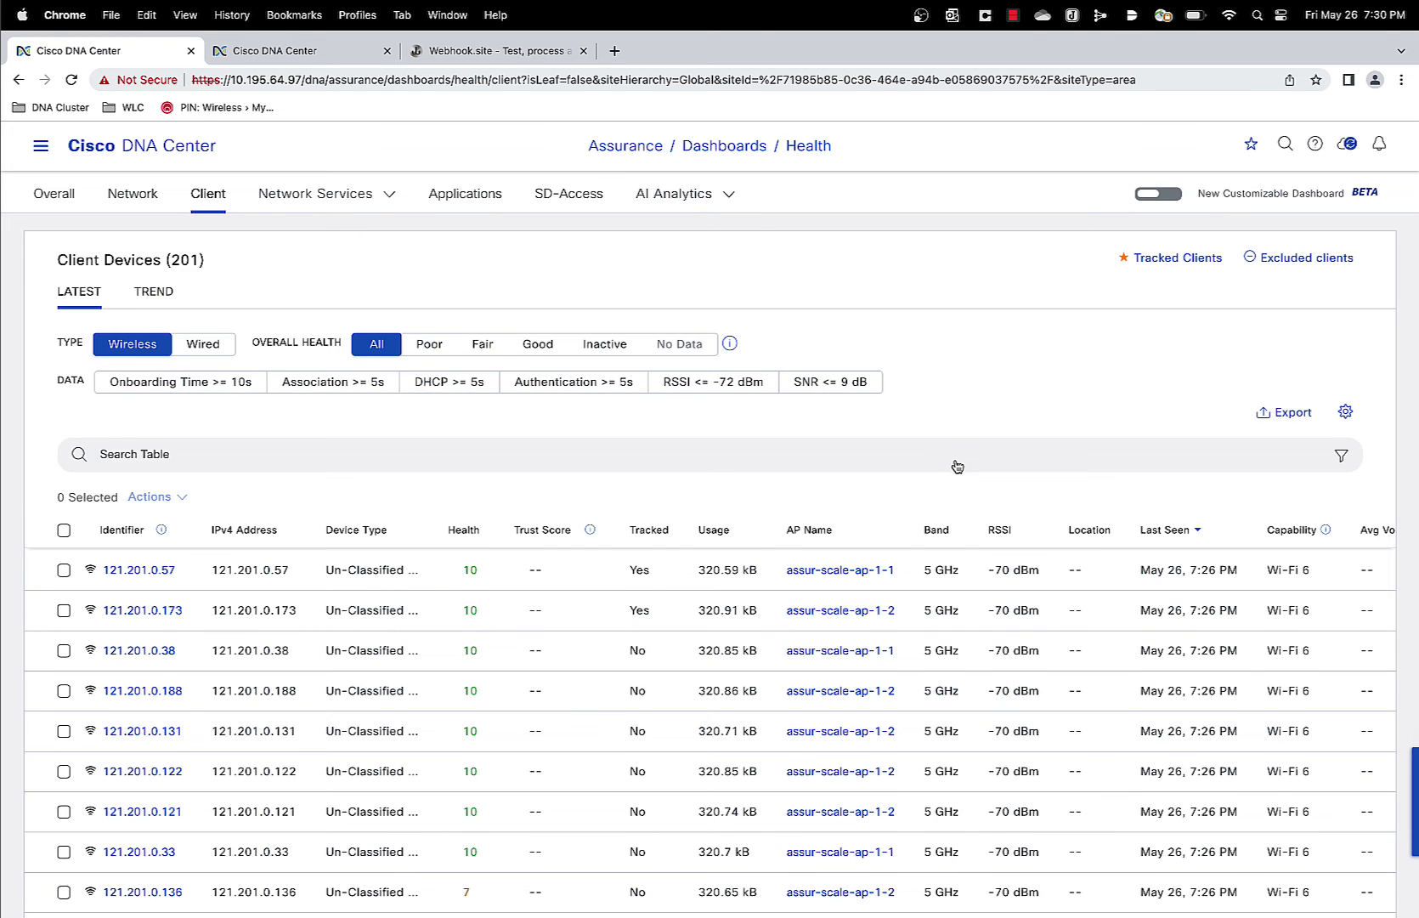
scroll(956, 467, "up", 2)
left_click(1175, 296)
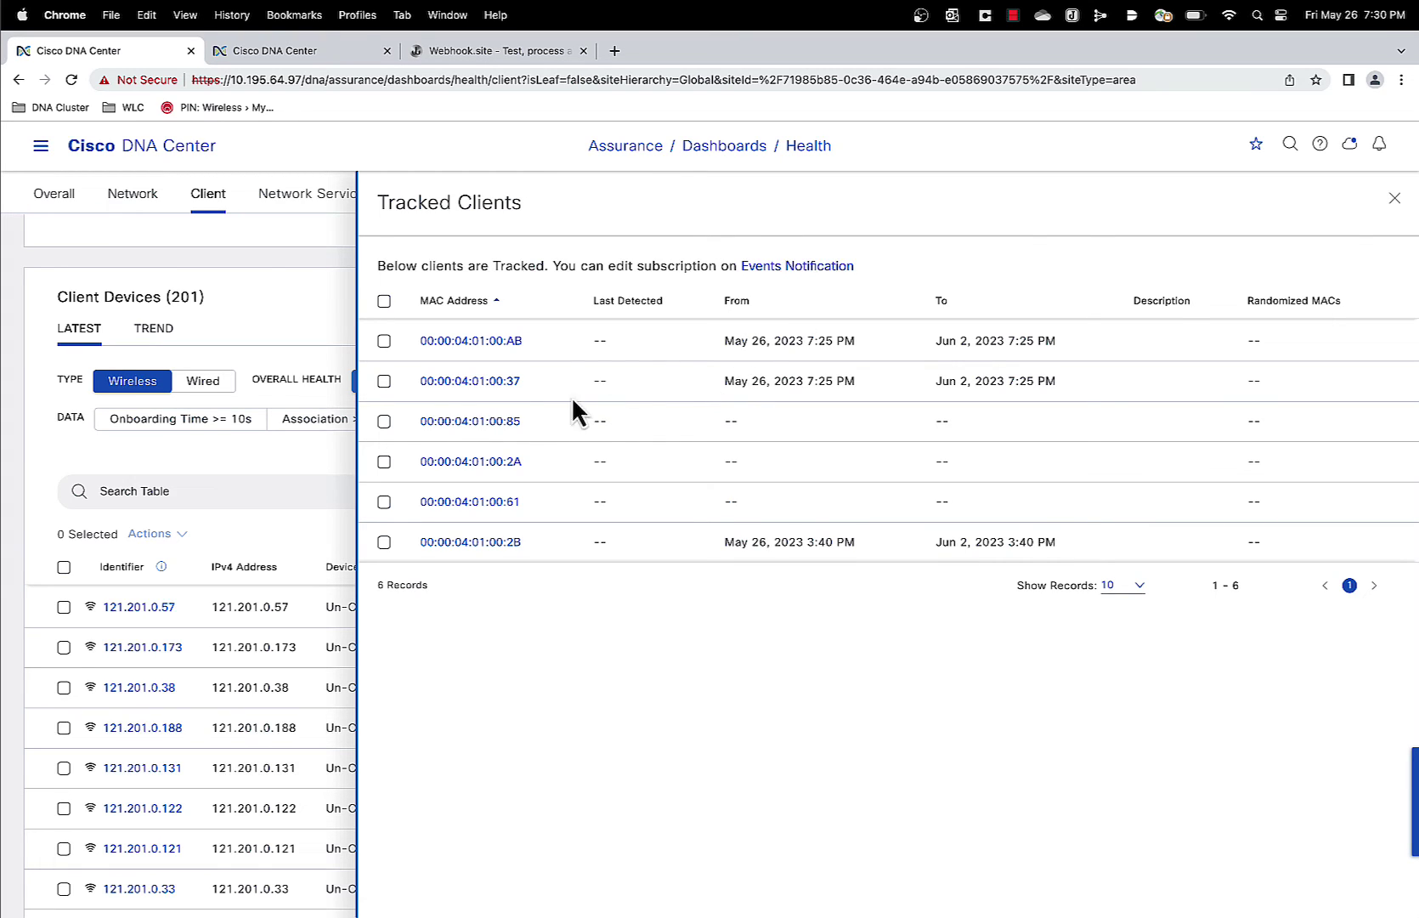
Open client 00:00:04:01:00:AB's Client 360 details for 121.201.0.173 in a new tab
right_click(485, 340)
left_click(501, 351)
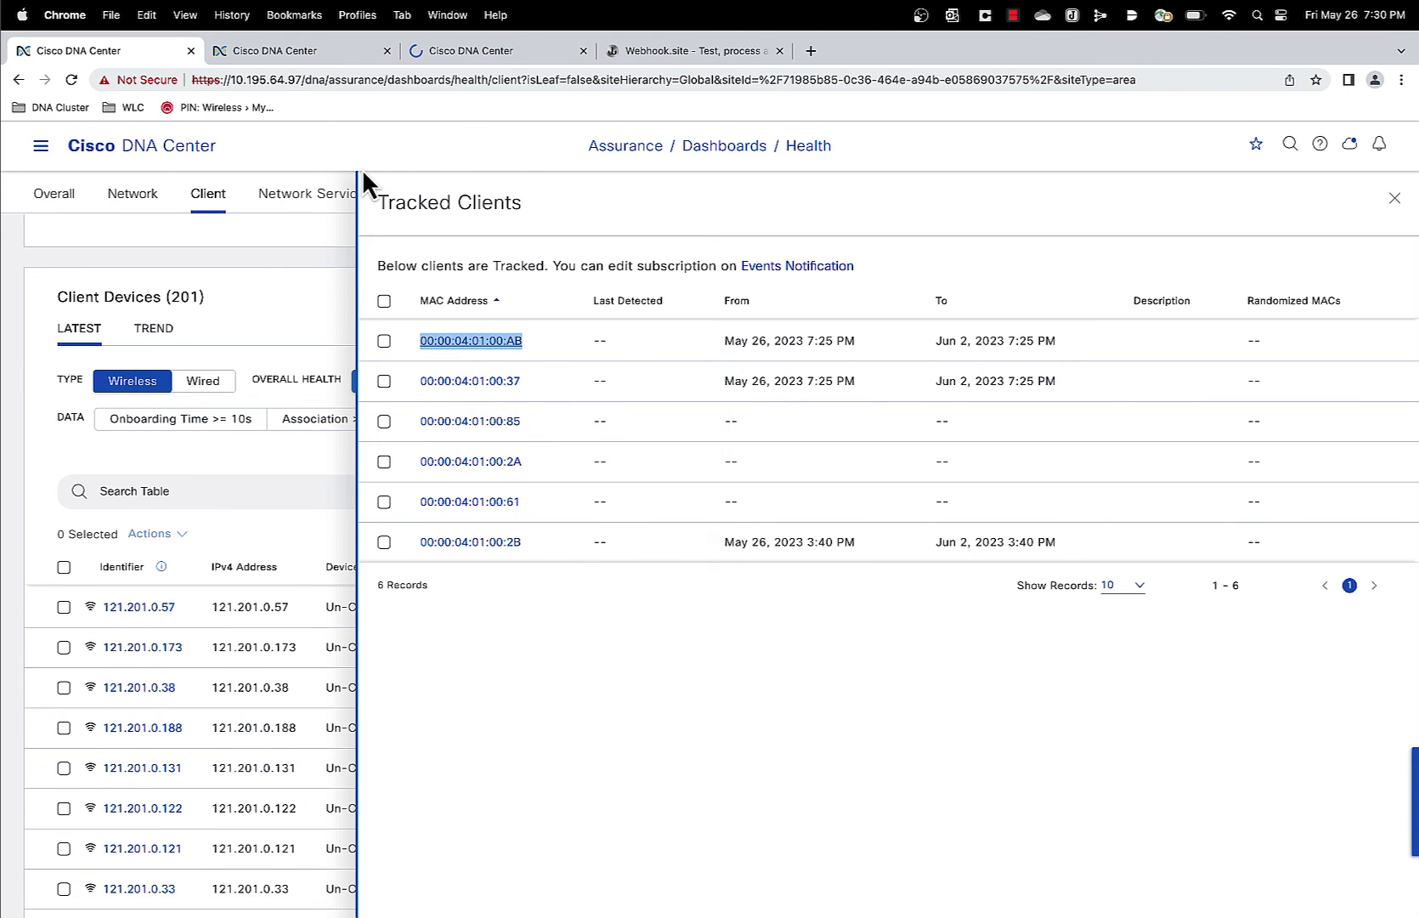
left_click(481, 54)
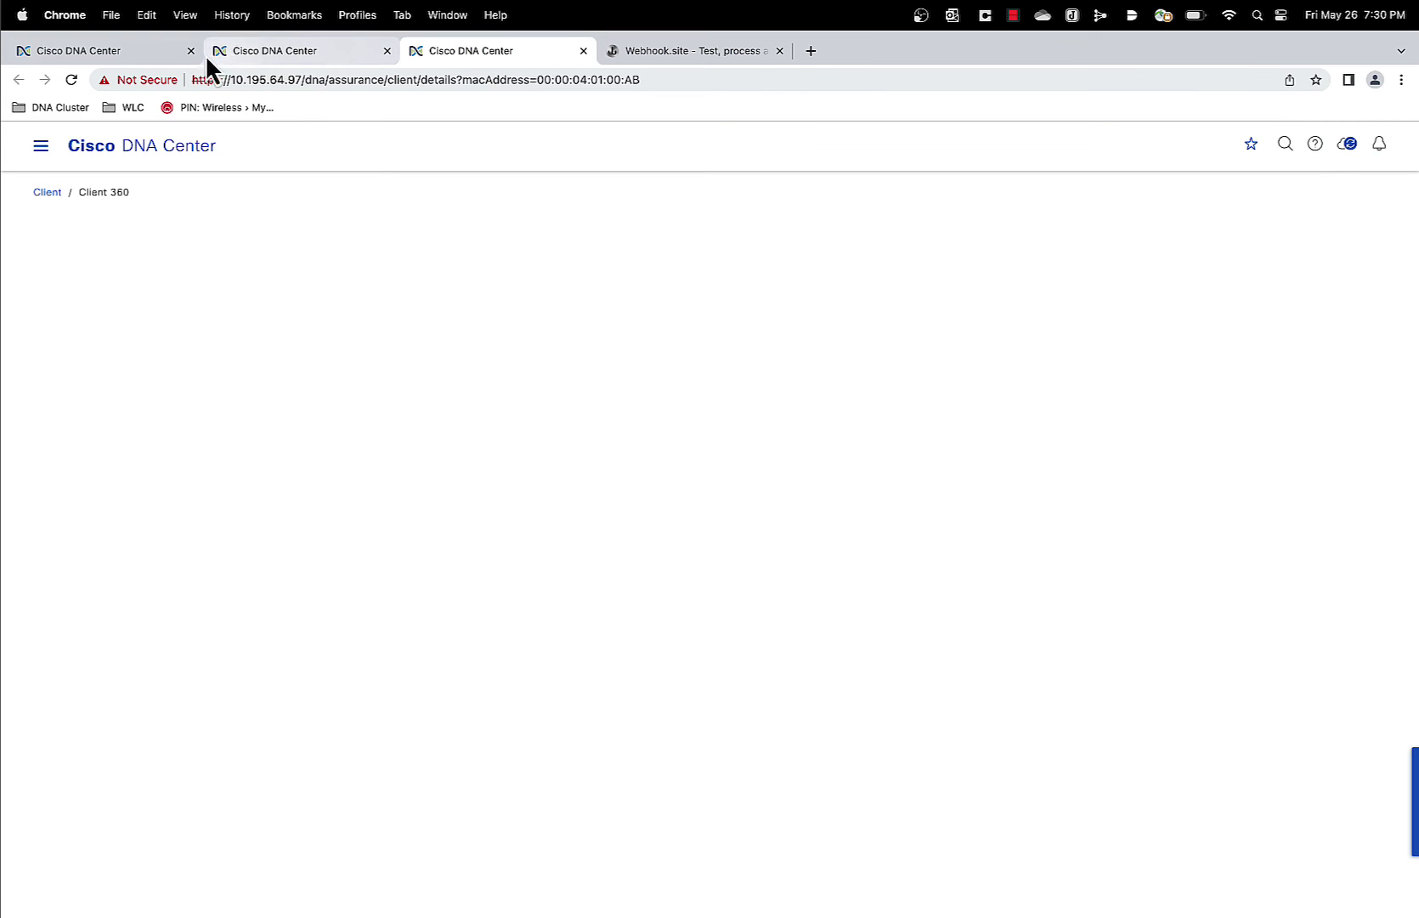
left_click(164, 51)
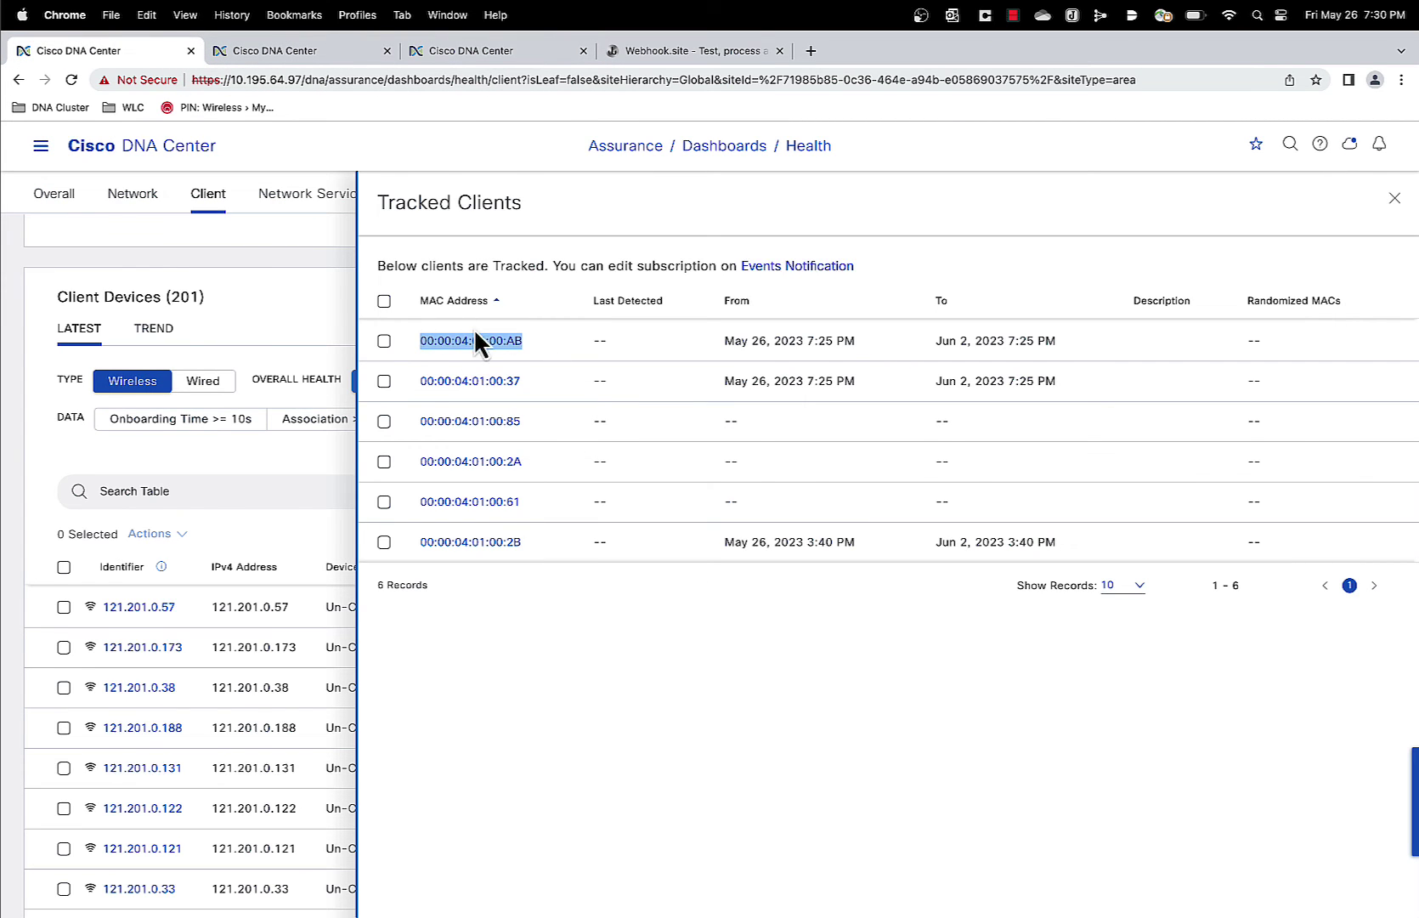
left_click(491, 51)
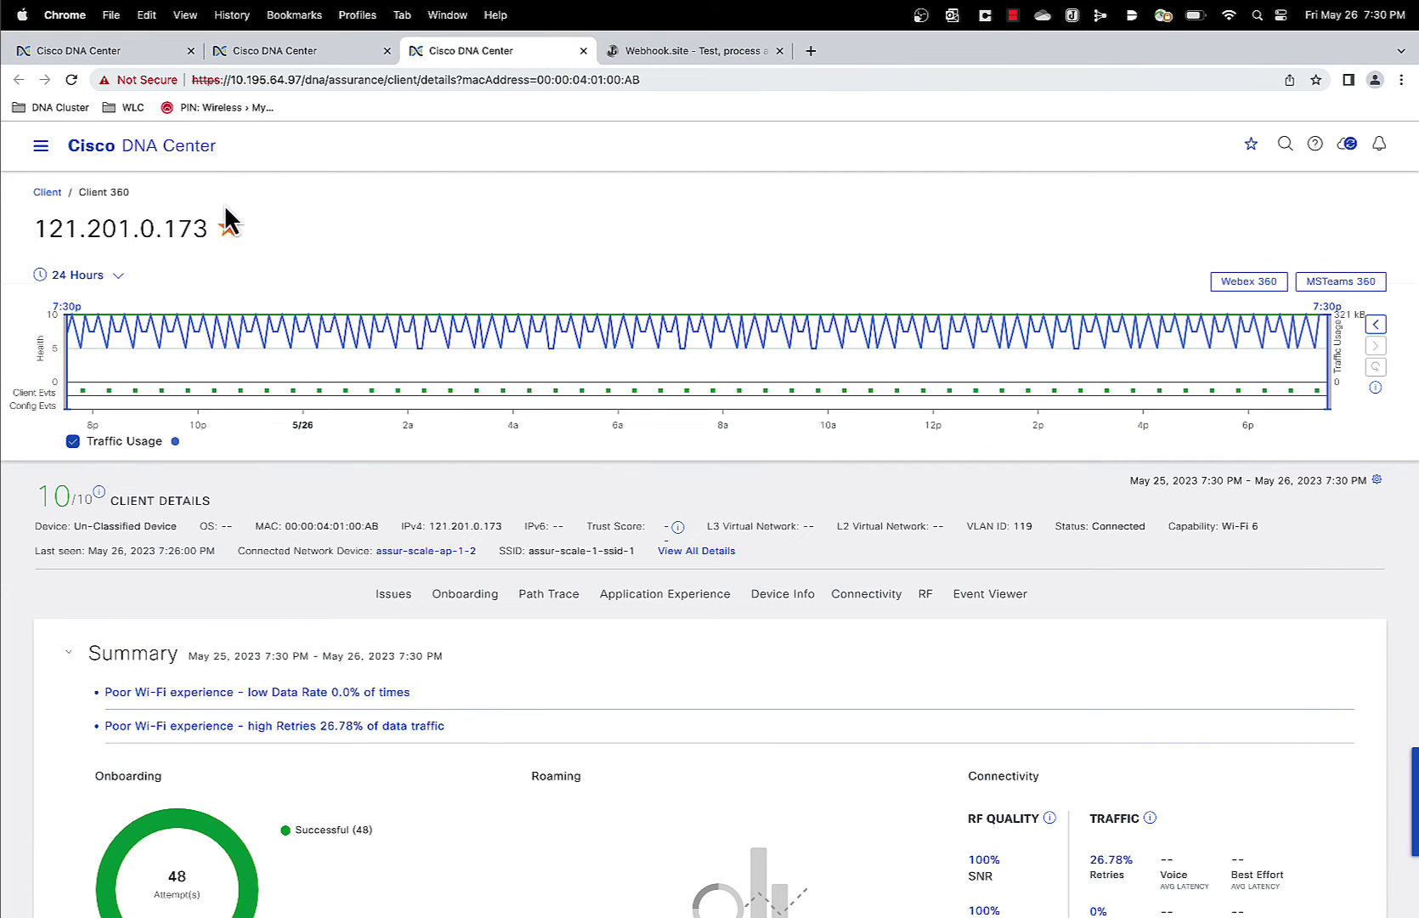
Confirm 121.201.0.173 shows Tracked: Yes with a 1 Week expiry, then cancel the Track Client settings
left_click(231, 218)
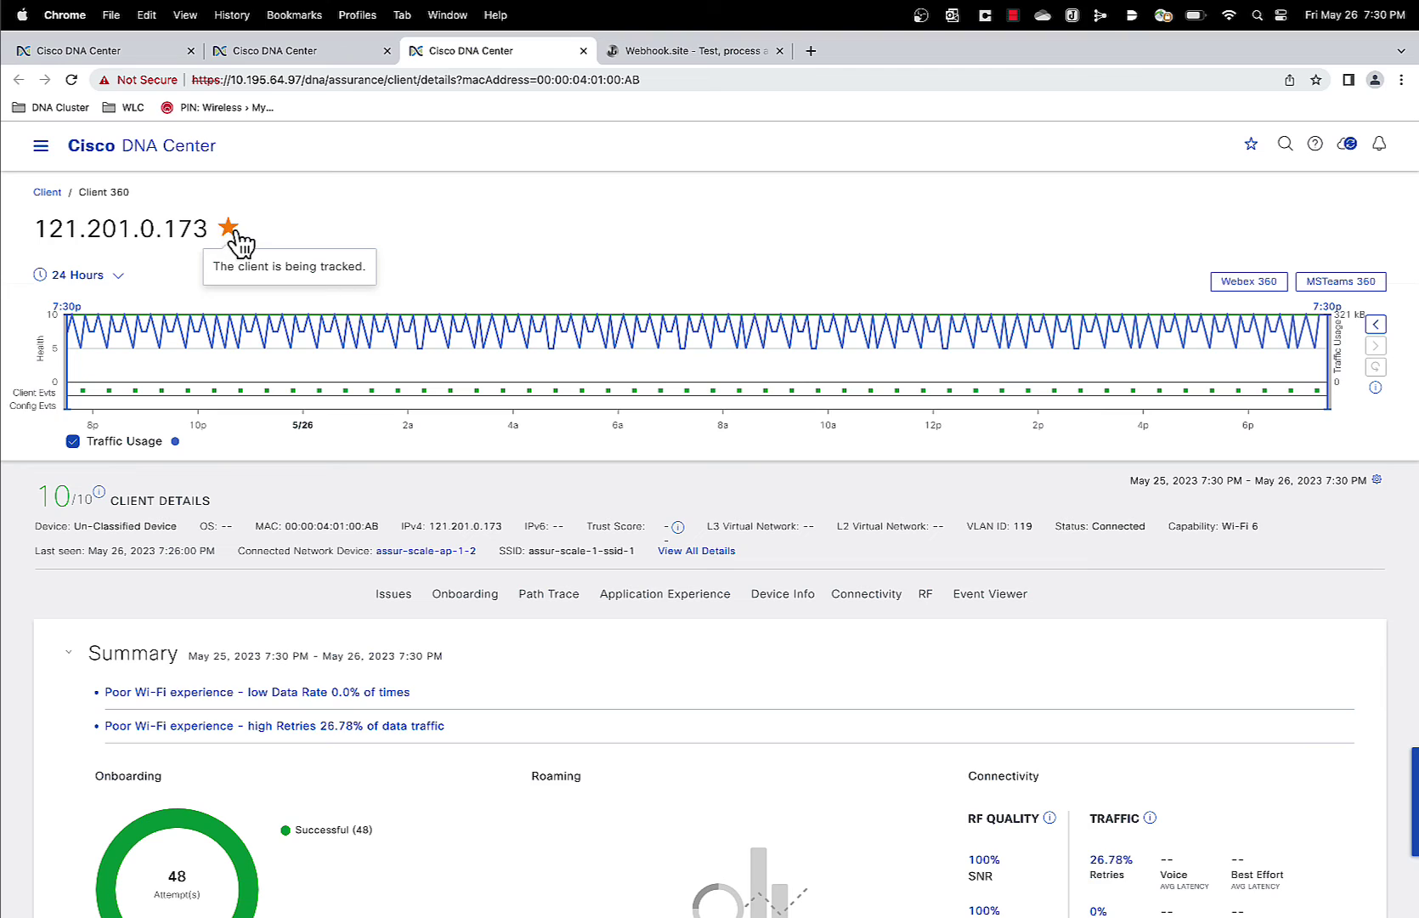
scroll(451, 297, "down", 15)
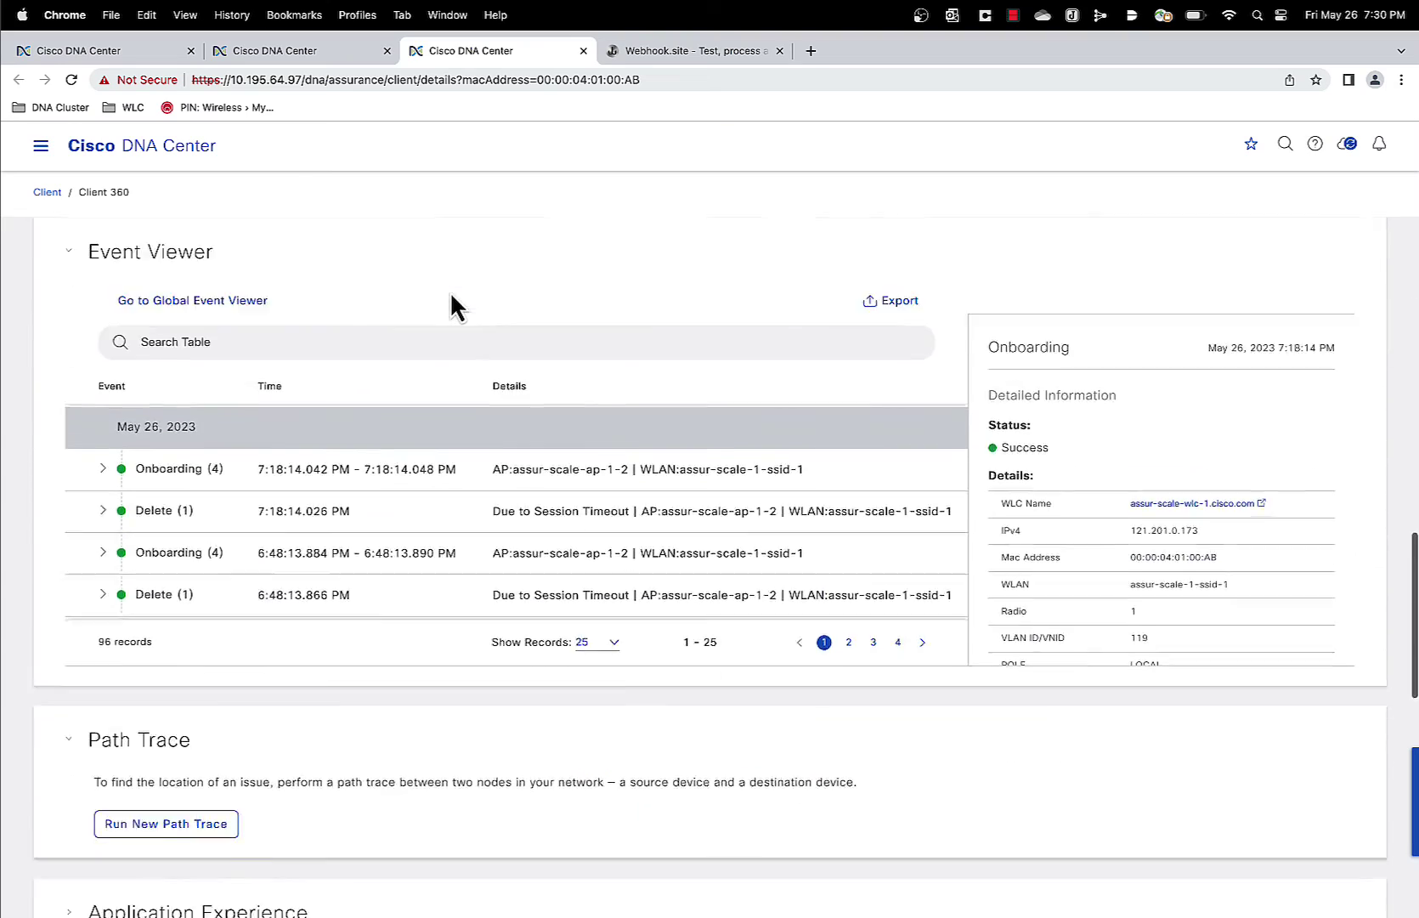
scroll(451, 295, "down", 15)
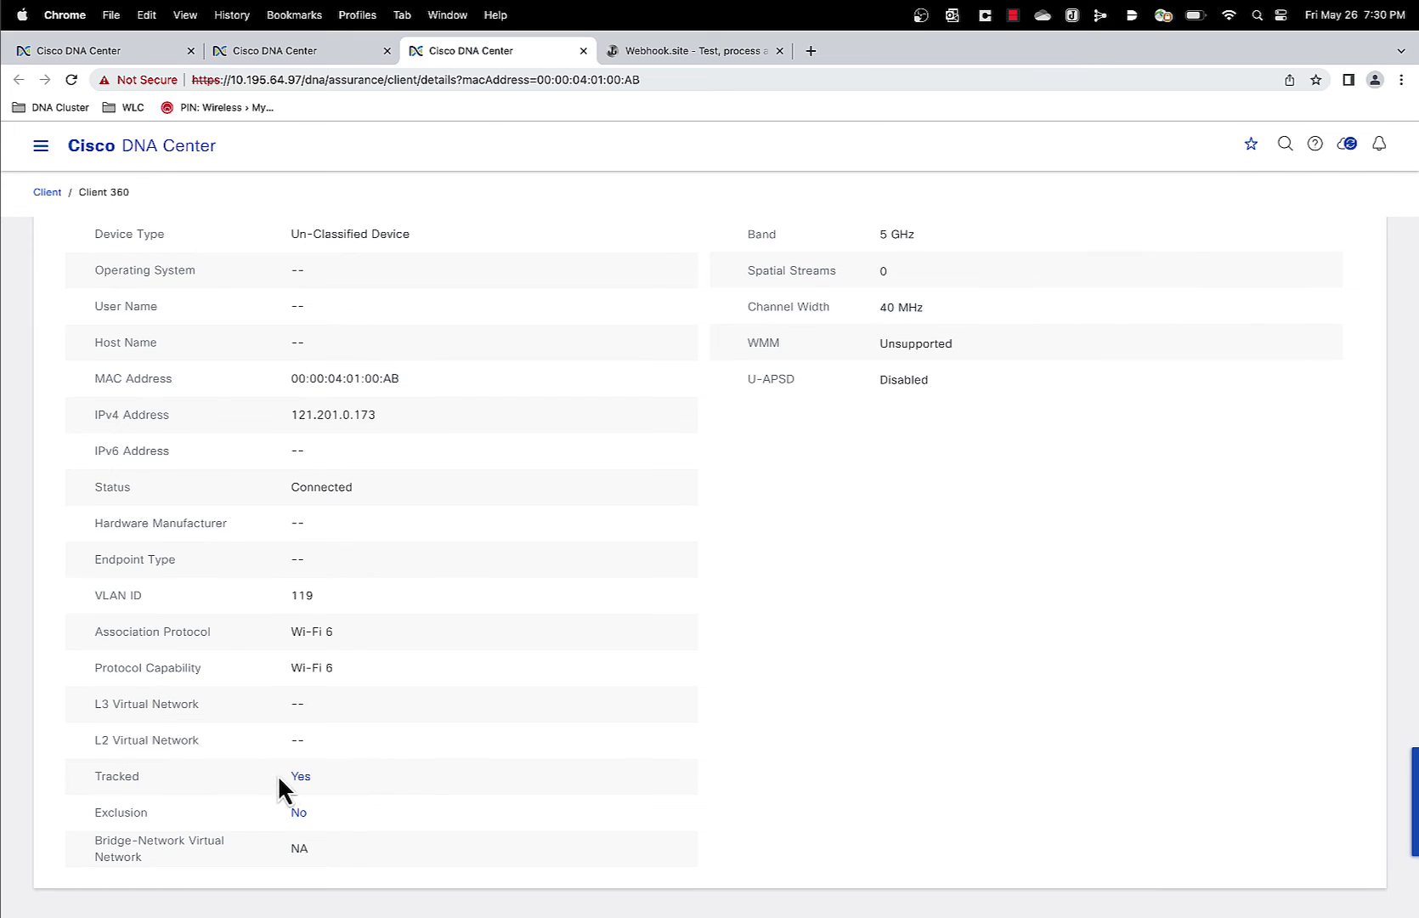
left_click(301, 778)
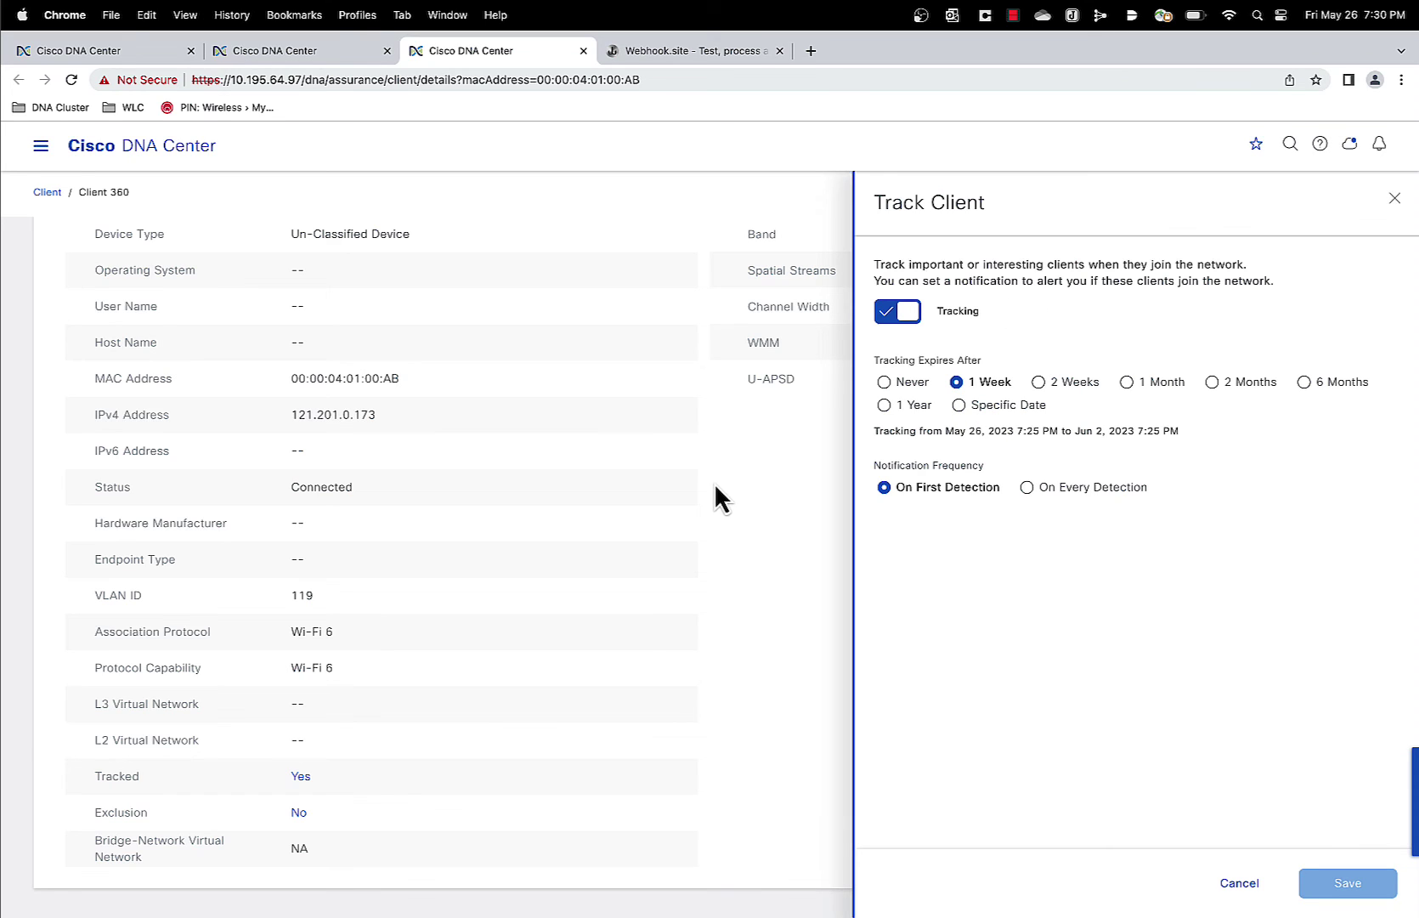
left_click(1239, 883)
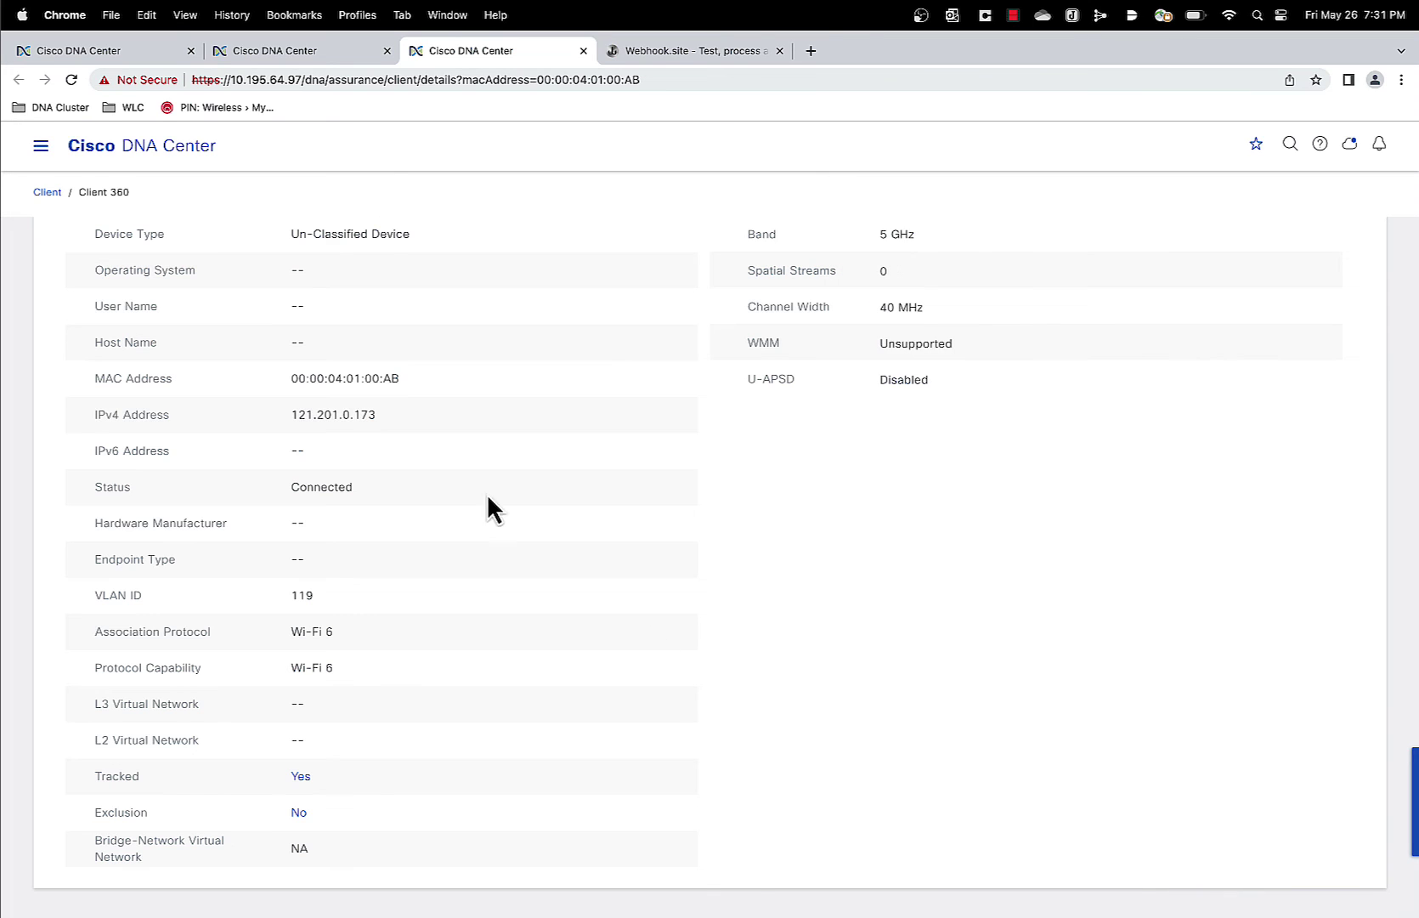
Close the 121.201.0.173 and notification tabs and the Tracked Clients panel, then open client 121.201.0.38 in a new tab
left_click(583, 51)
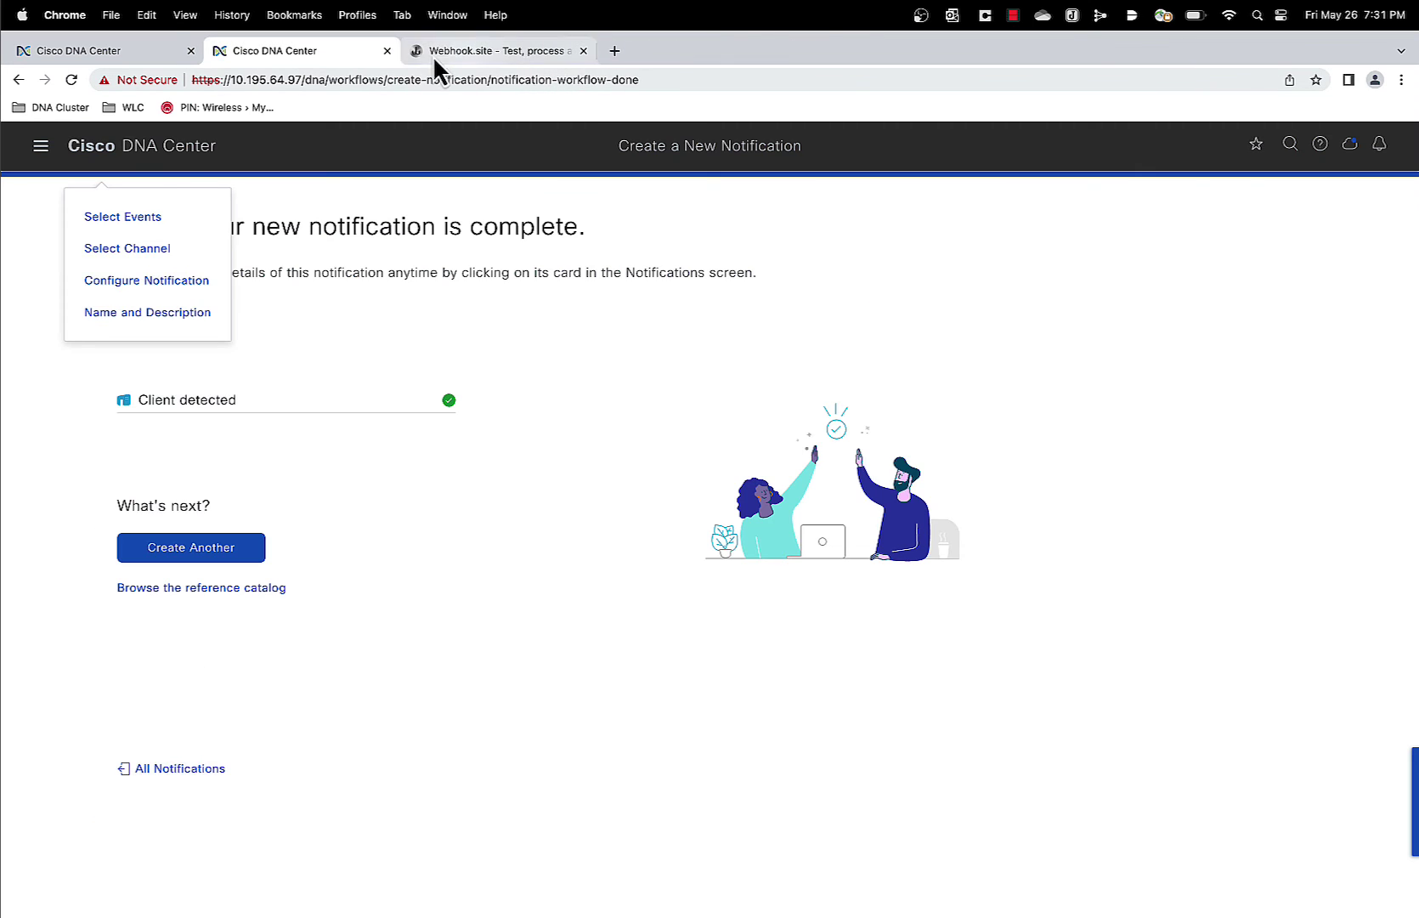
left_click(387, 51)
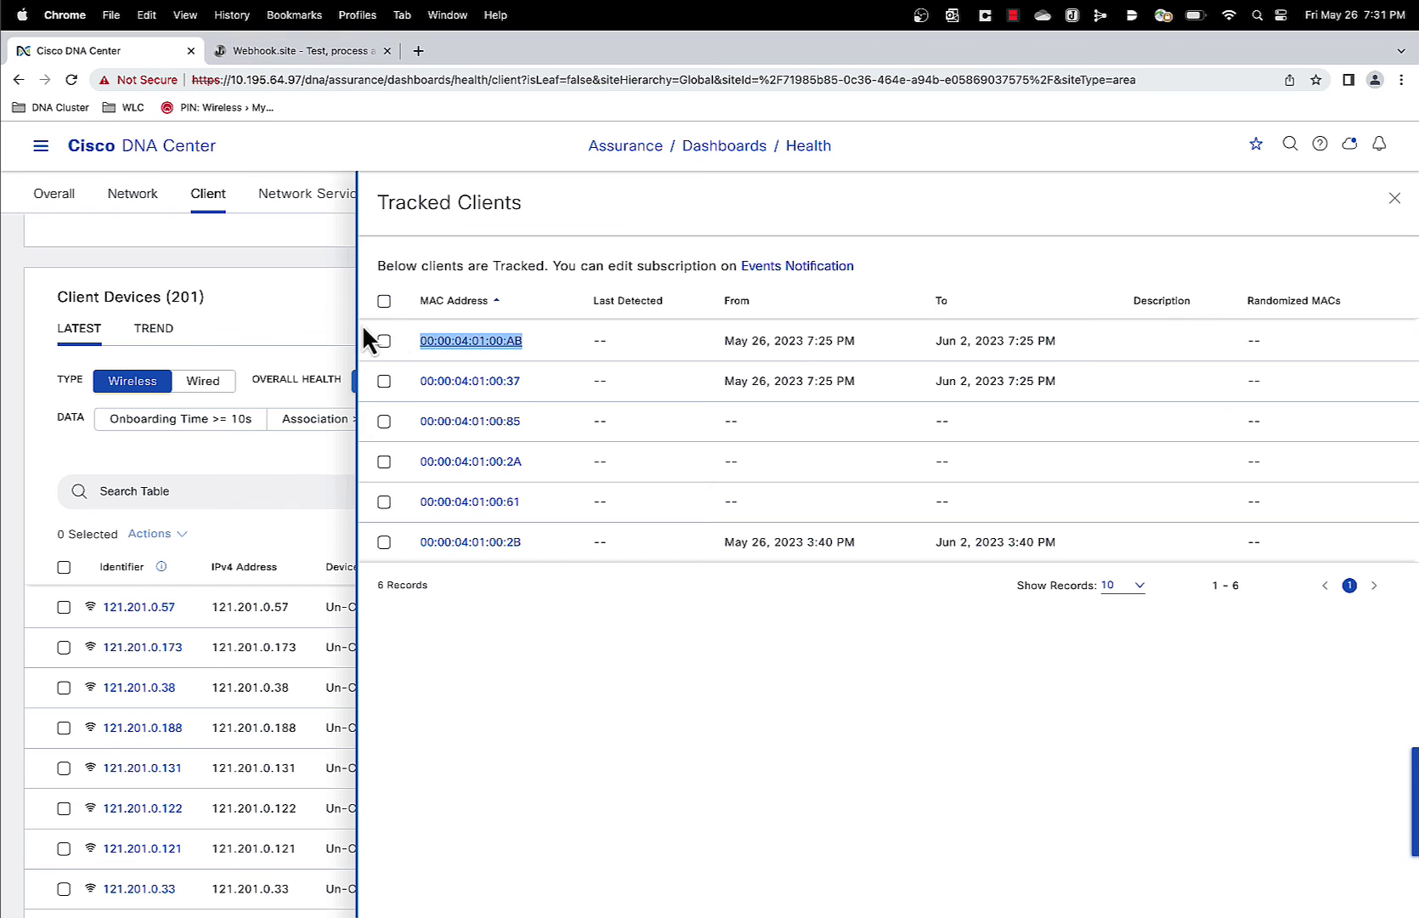
left_click(1393, 199)
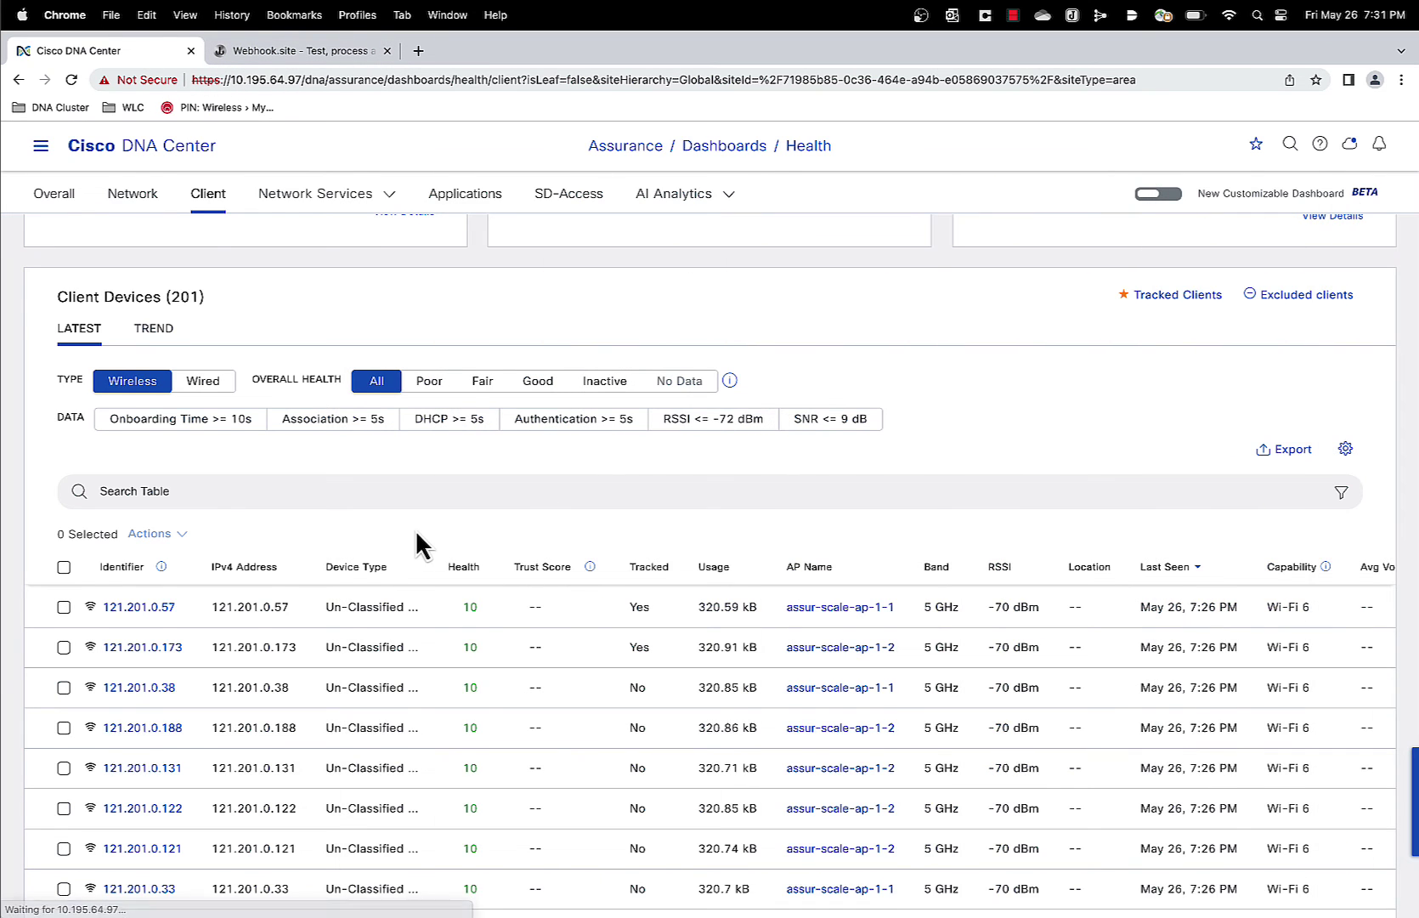
scroll(422, 583, "down", 1)
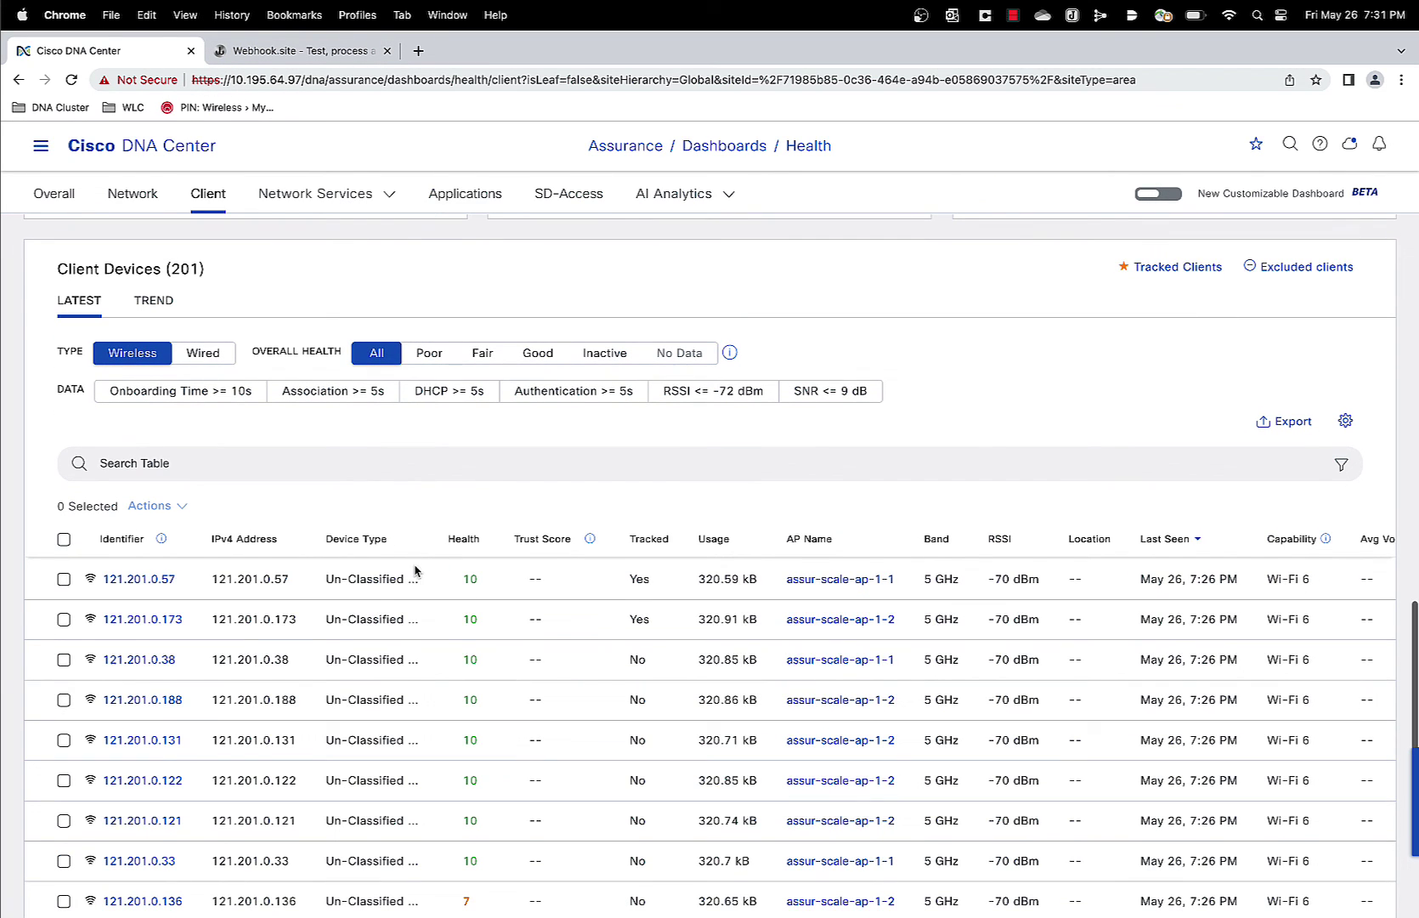
right_click(160, 665)
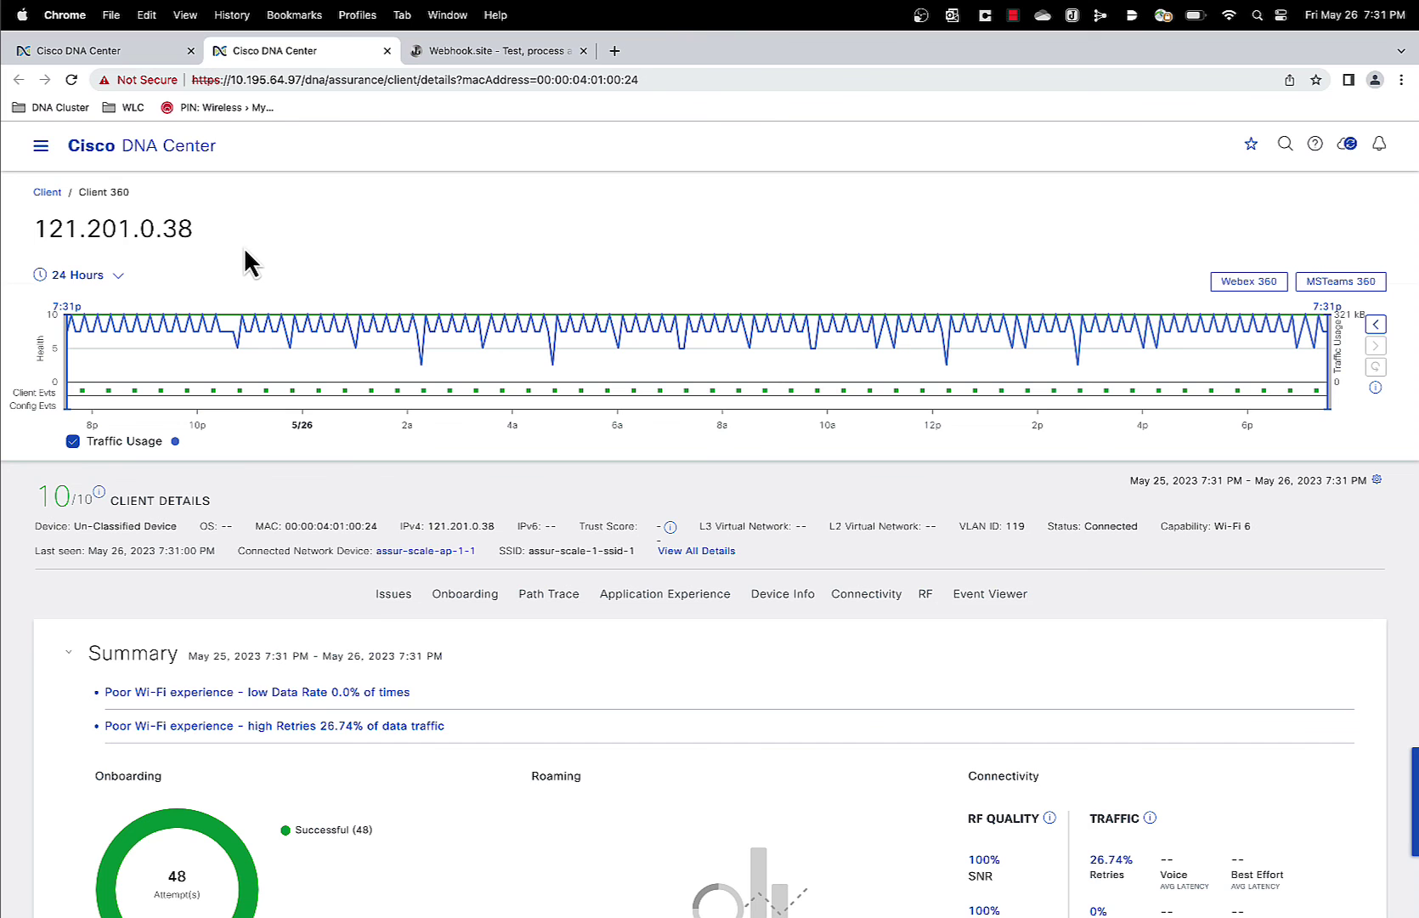
scroll(244, 250, "down", 20)
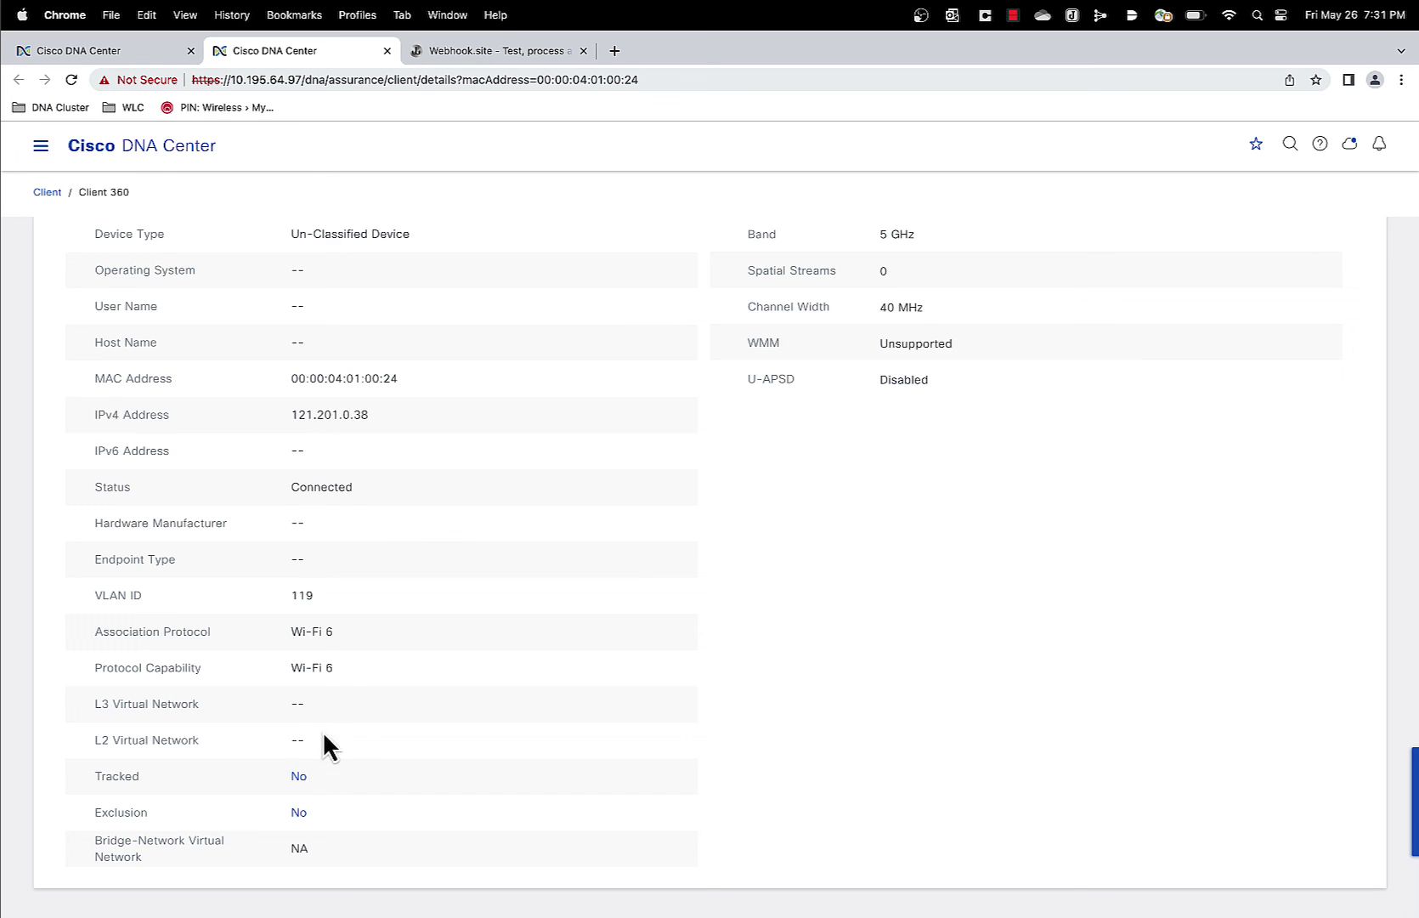
left_click(299, 776)
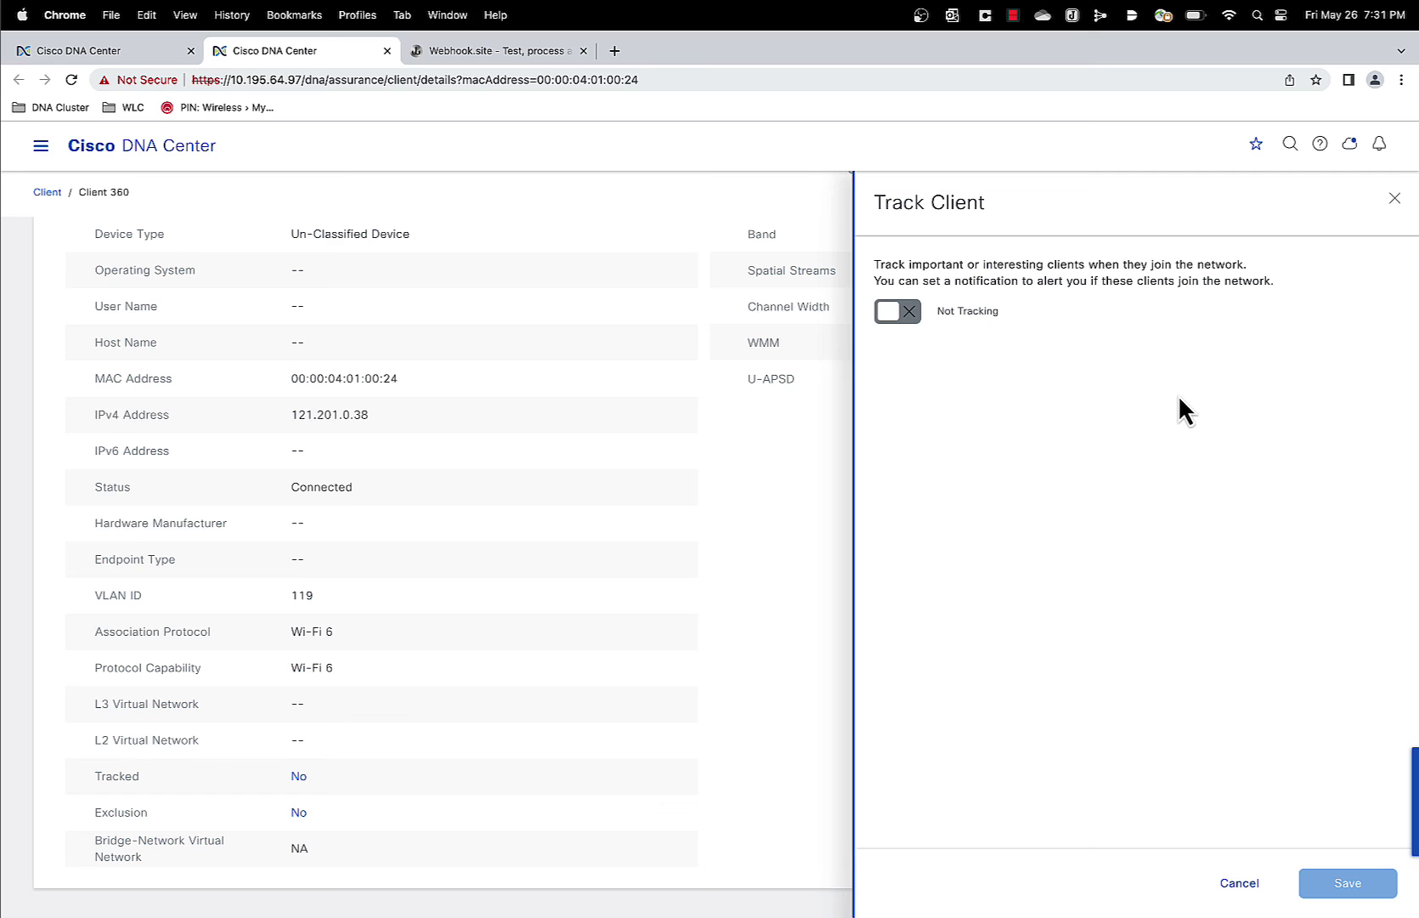
left_click(909, 315)
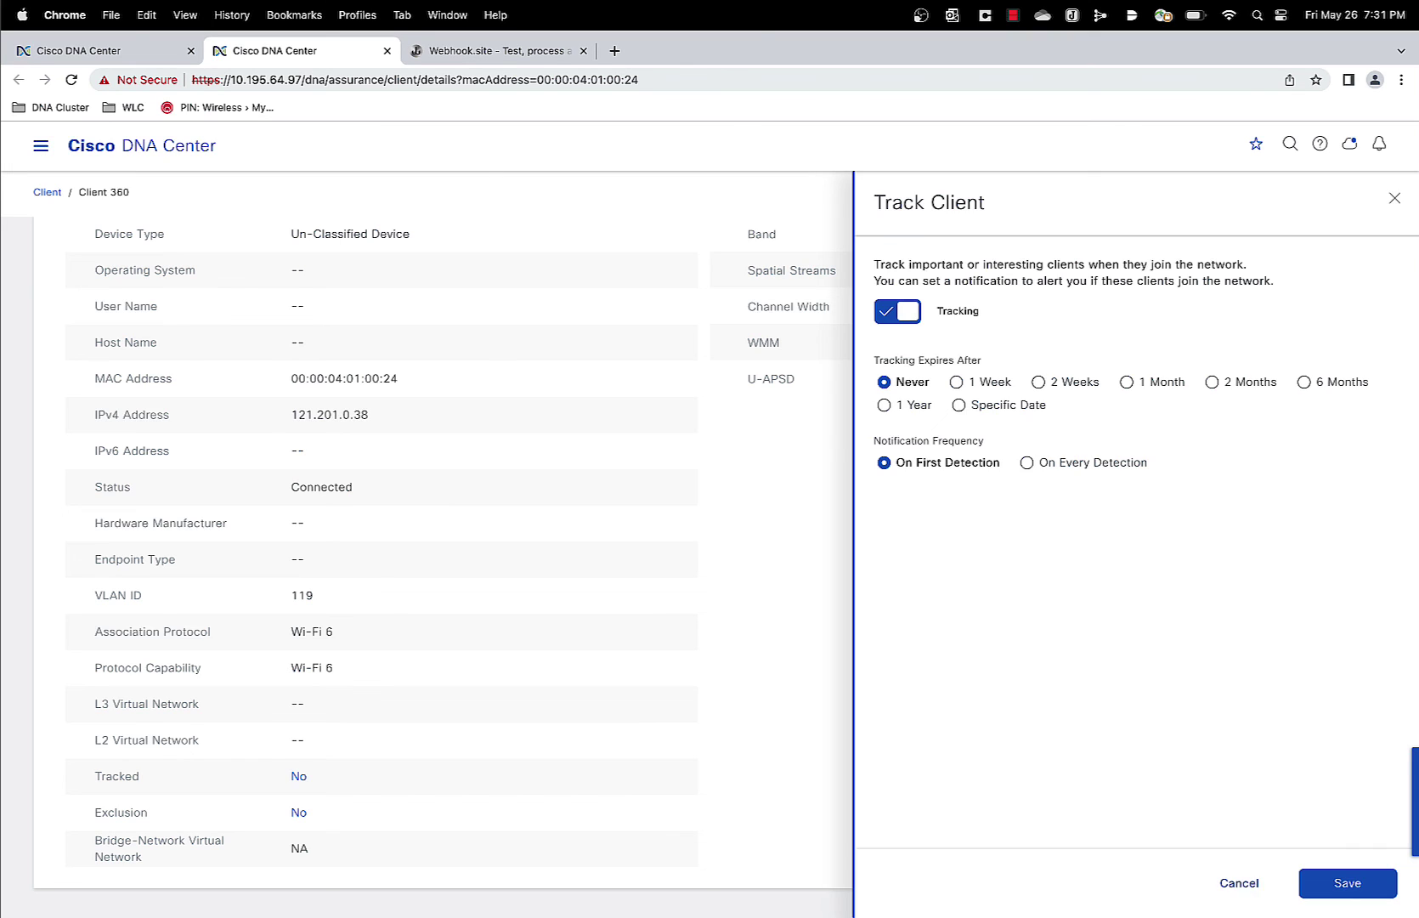
left_click(1240, 884)
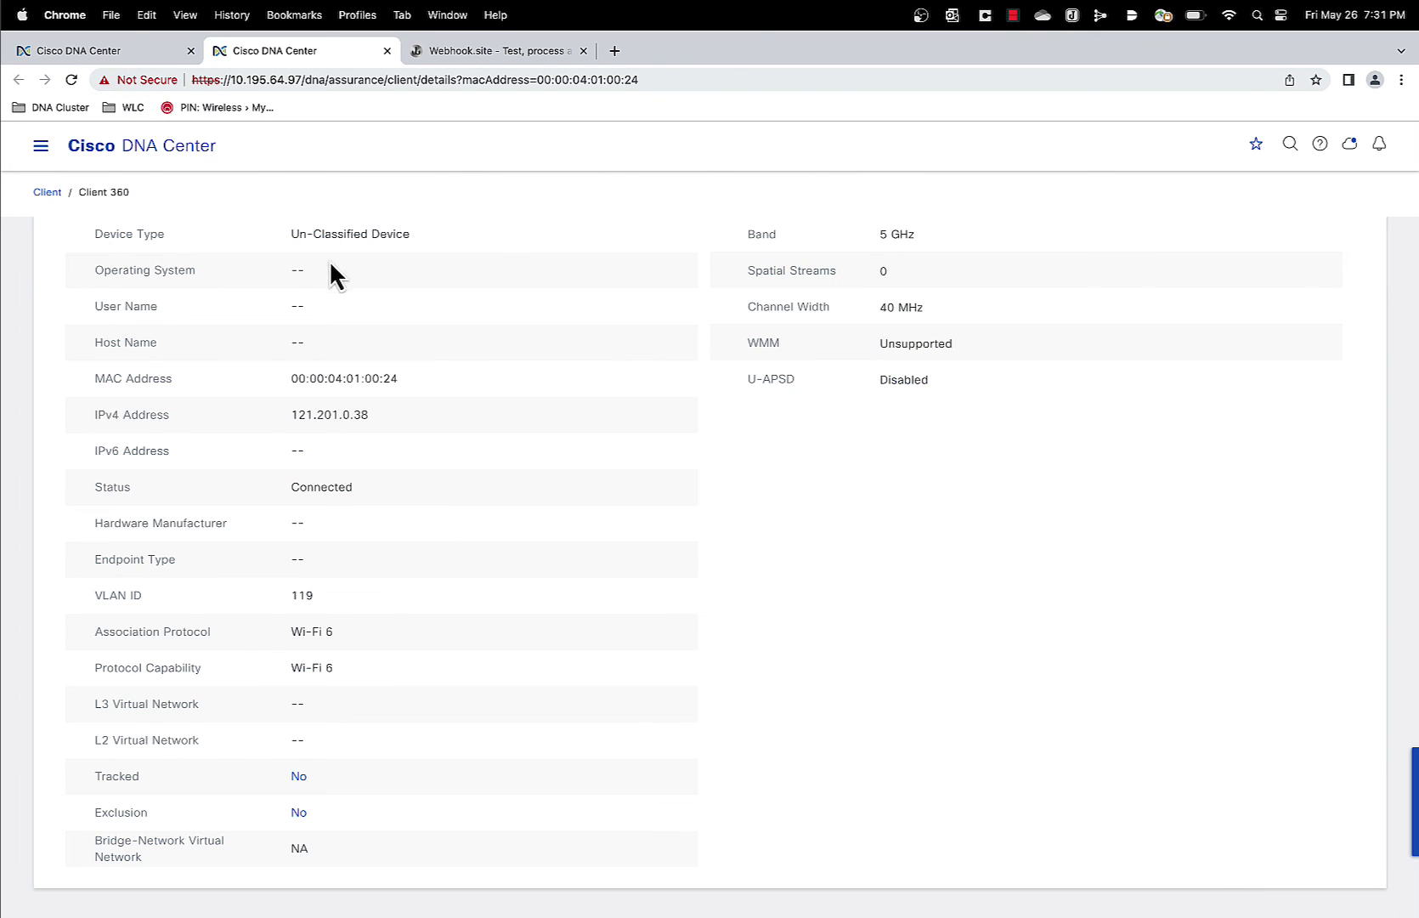
Return to the Client Health dashboard tab listing 121.201.0.38 as Tracked No
left_click(149, 62)
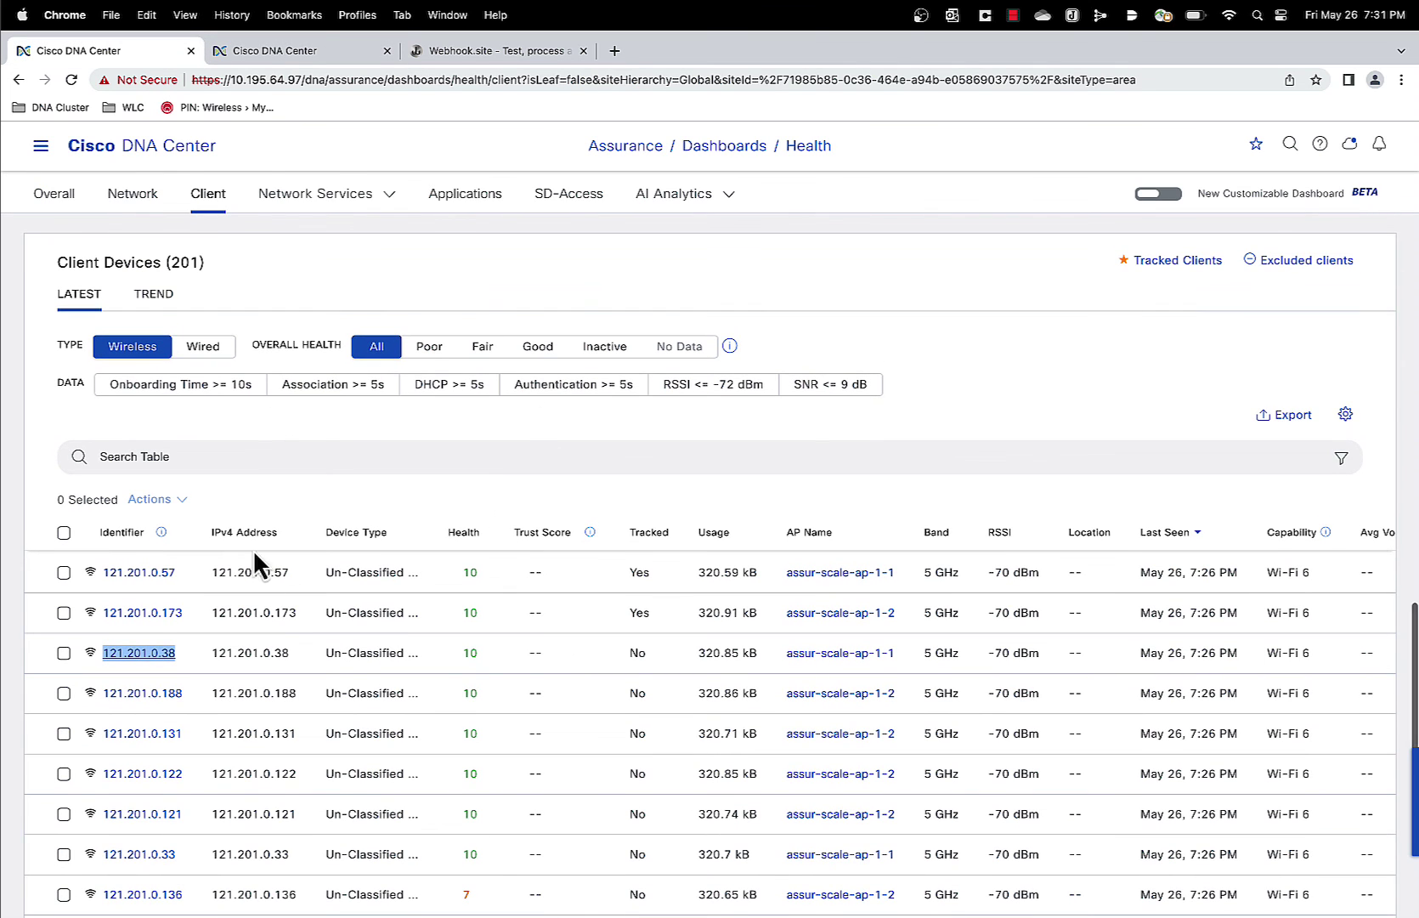